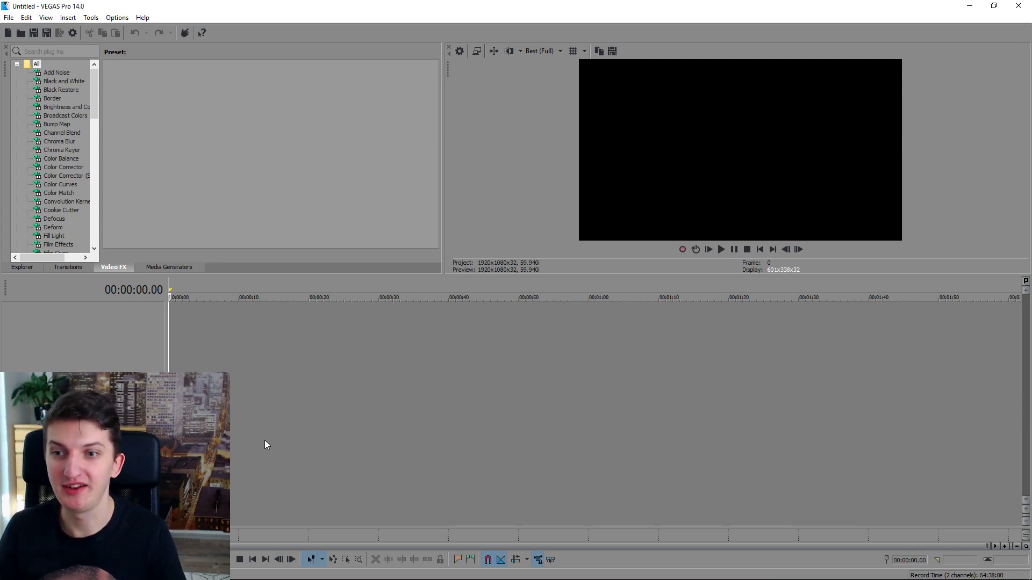
# Restore the maximized VEGAS window to a smaller size over the desktop
pyautogui.moveTo(259, 11); pyautogui.dragTo(519, 76)
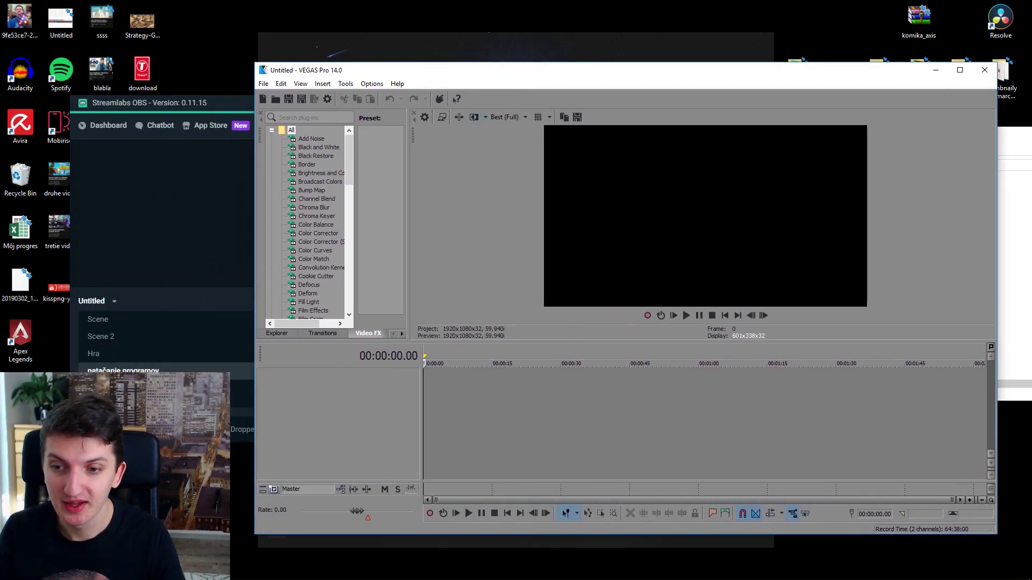
# Add the Subscribe image, hand image and mouse-click sound to the timeline, keeping project settings, then maximize
pyautogui.moveTo(514, 402); pyautogui.dragTo(508, 421)
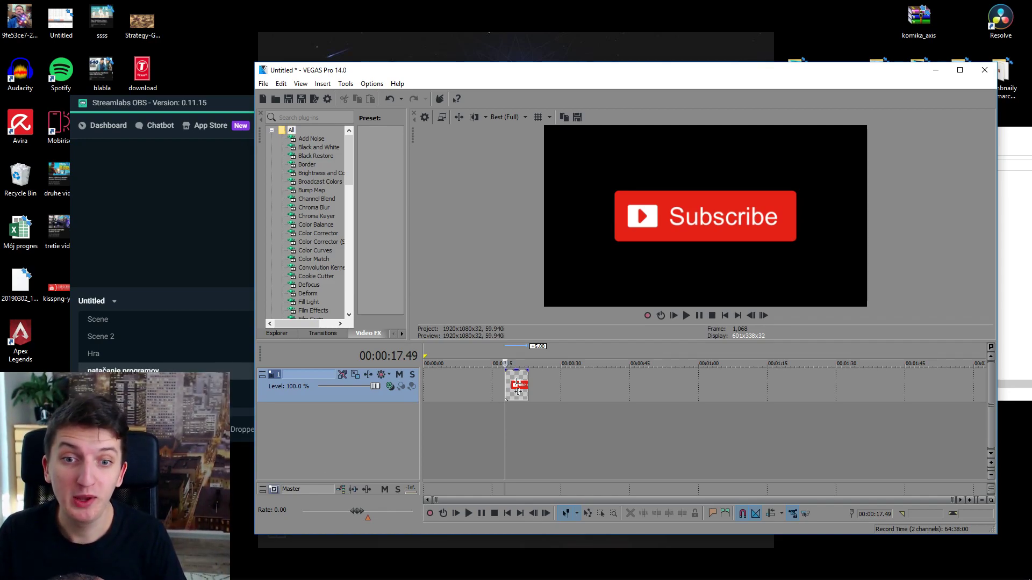
pyautogui.moveTo(590, 391); pyautogui.dragTo(589, 392)
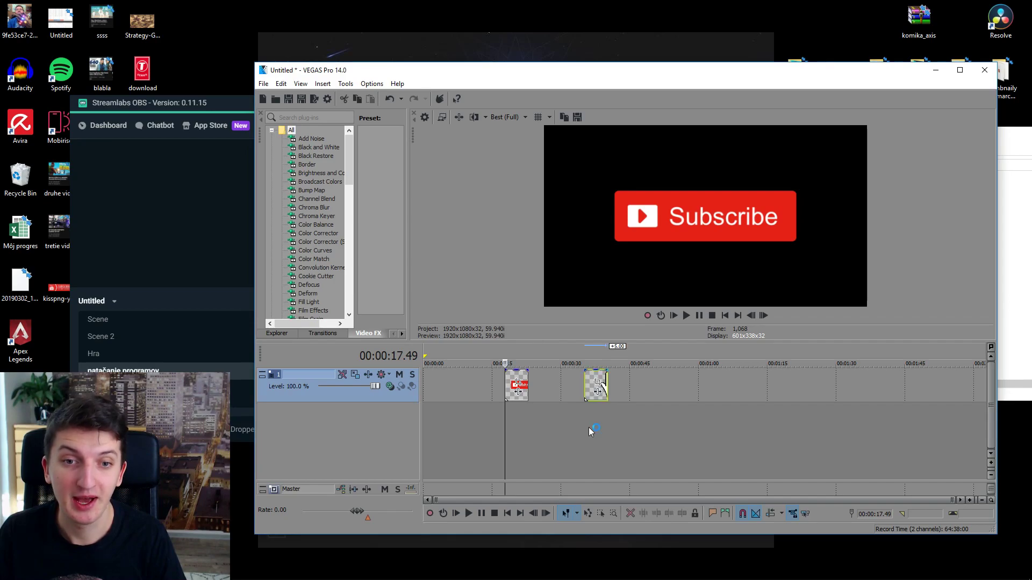
pyautogui.click(588, 427)
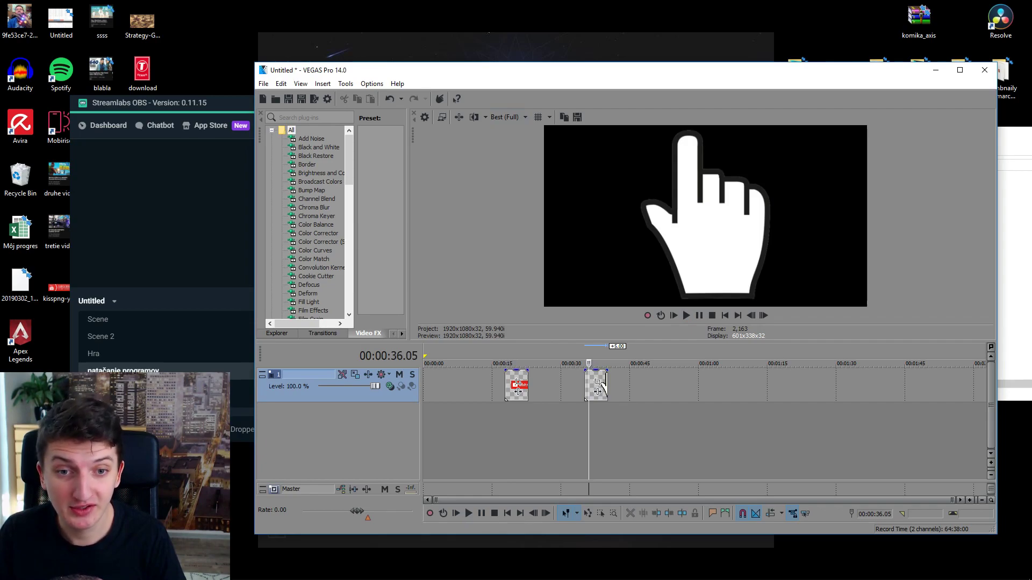
pyautogui.moveTo(677, 405); pyautogui.dragTo(655, 395)
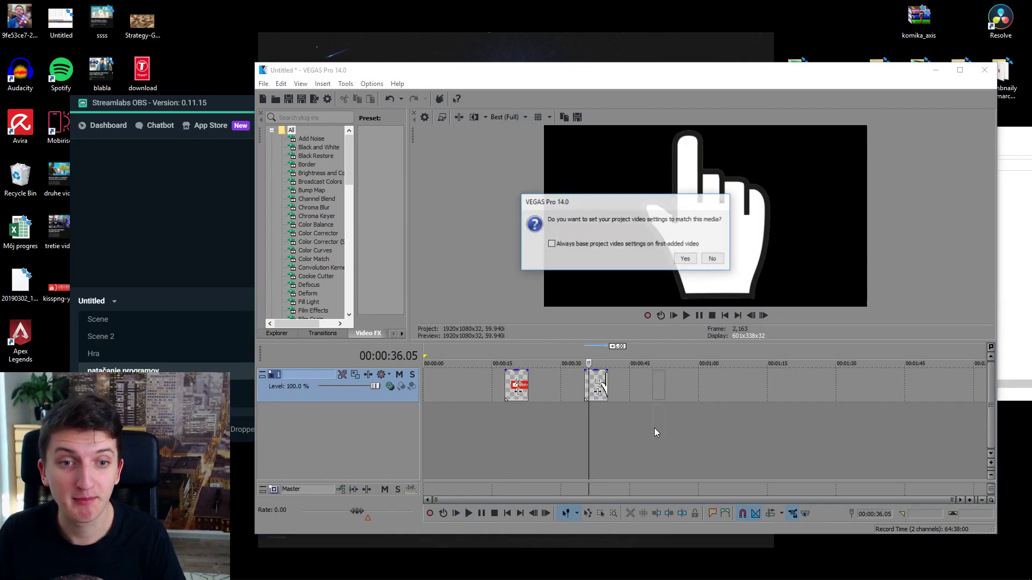
pyautogui.click(713, 259)
pyautogui.click(658, 385)
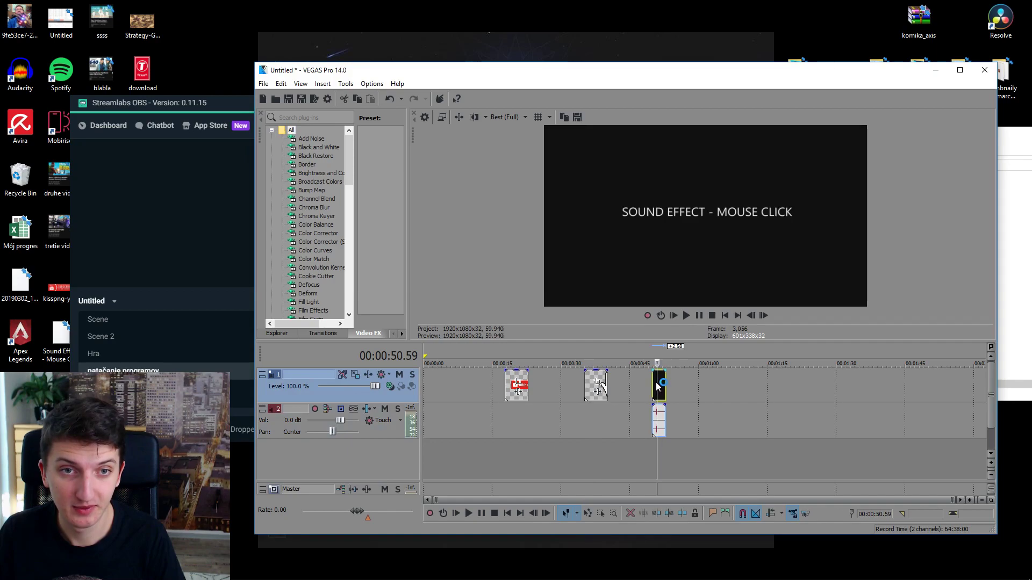
pyautogui.scroll(2, 655, 382)
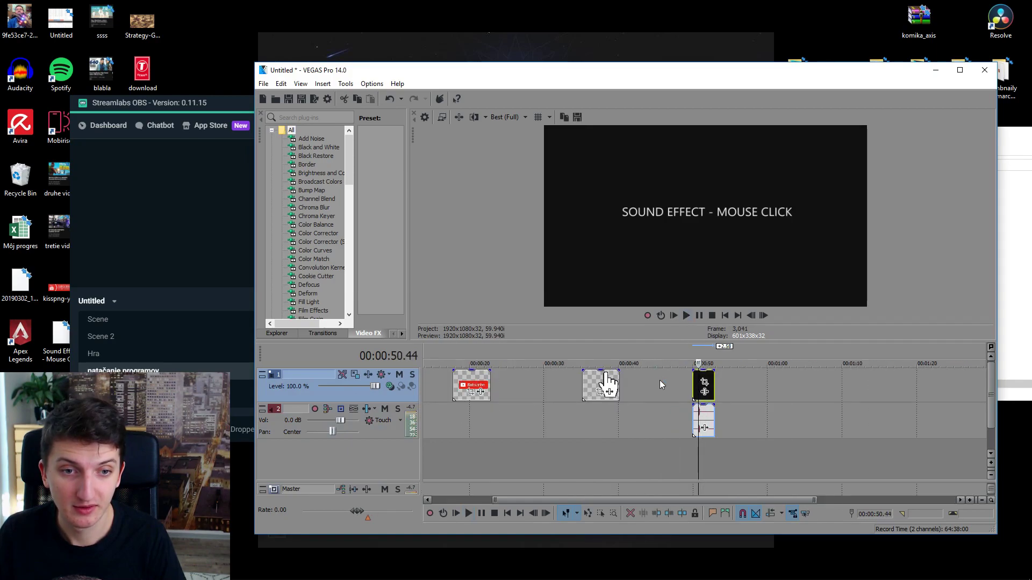
pyautogui.click(960, 70)
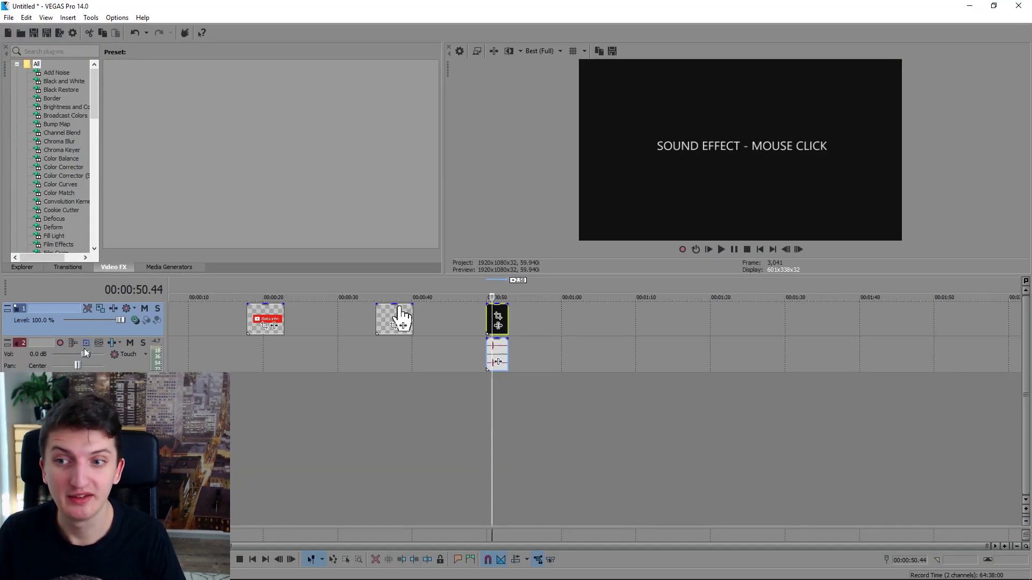
# Insert a new empty video track and slide the Subscribe clip to just past the hand clip
pyautogui.rightClick(110, 332)
pyautogui.click(146, 356)
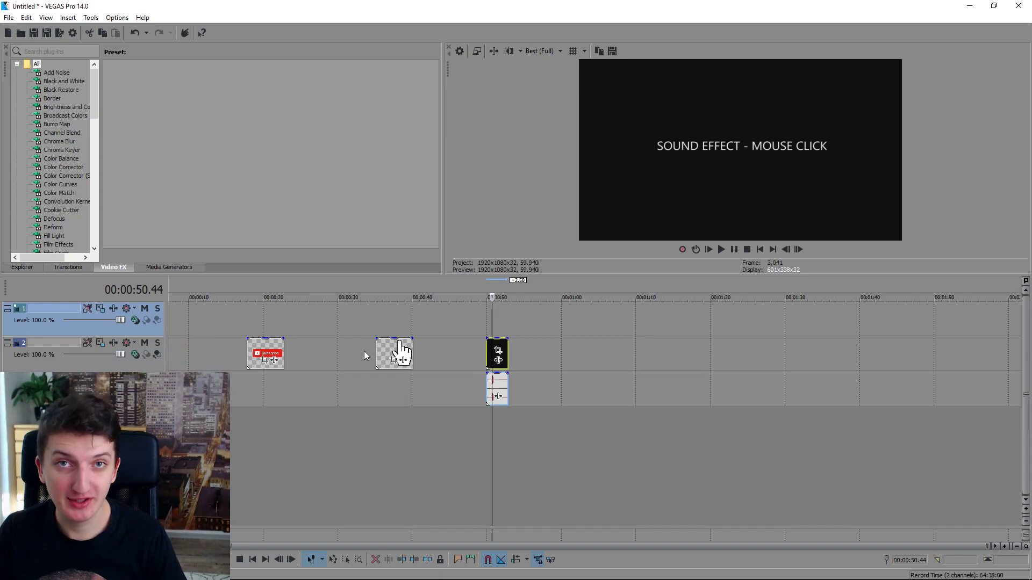
pyautogui.moveTo(259, 351); pyautogui.dragTo(431, 352)
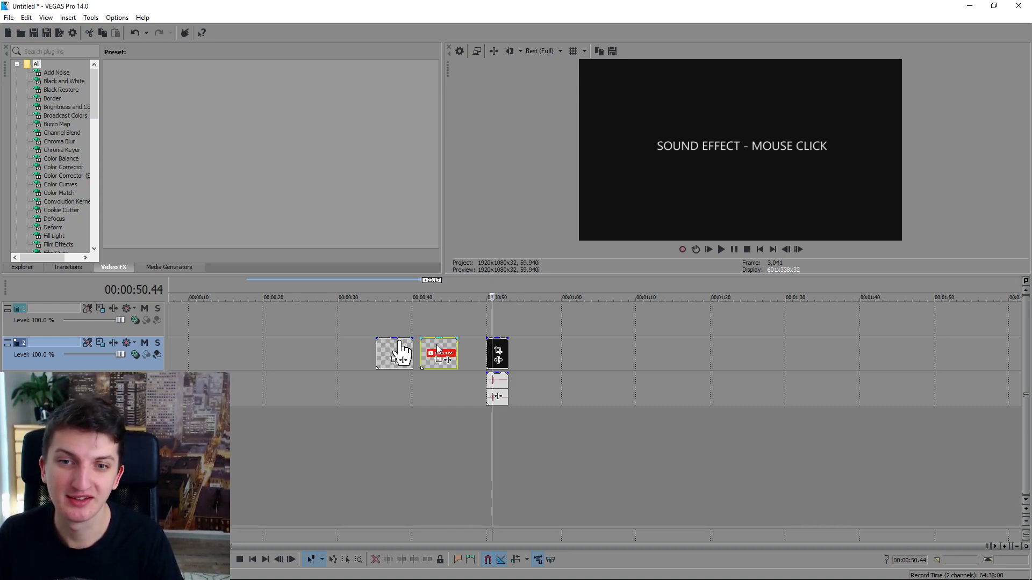
pyautogui.moveTo(438, 349)
pyautogui.mouseDown()
pyautogui.moveTo(434, 325)
pyautogui.moveTo(326, 318)
pyautogui.mouseUp()
# Place the Subscribe clip on track 1 near 0:26, shrunk and shifted lower-left via Pan/Crop
pyautogui.click(320, 326)
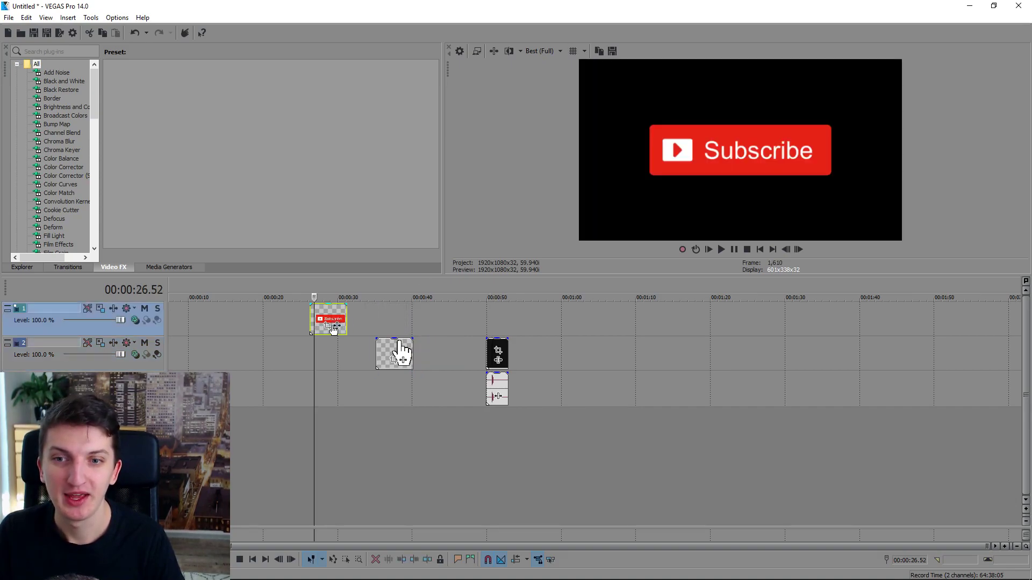
pyautogui.scroll(3, 458, 318)
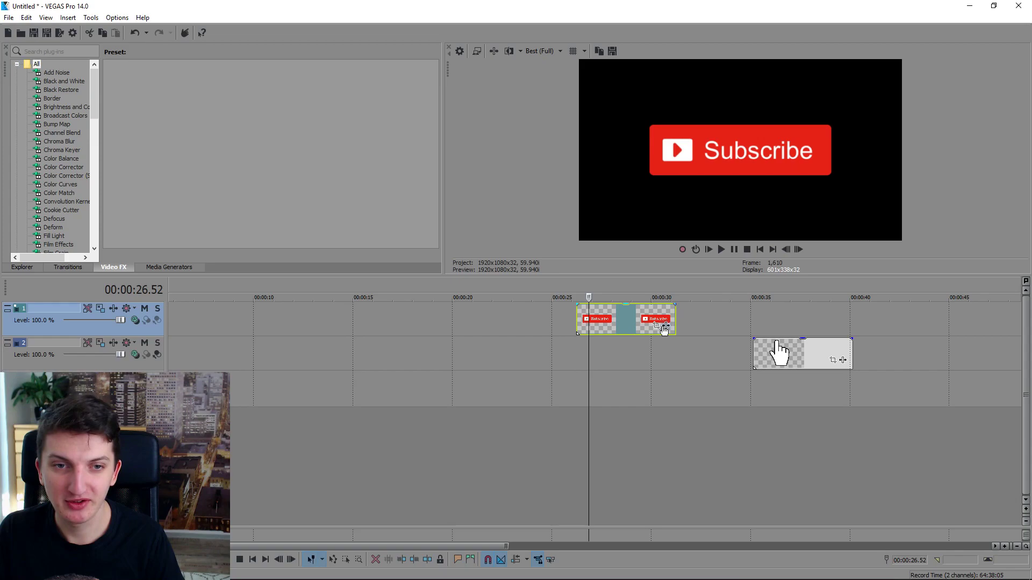
pyautogui.click(656, 327)
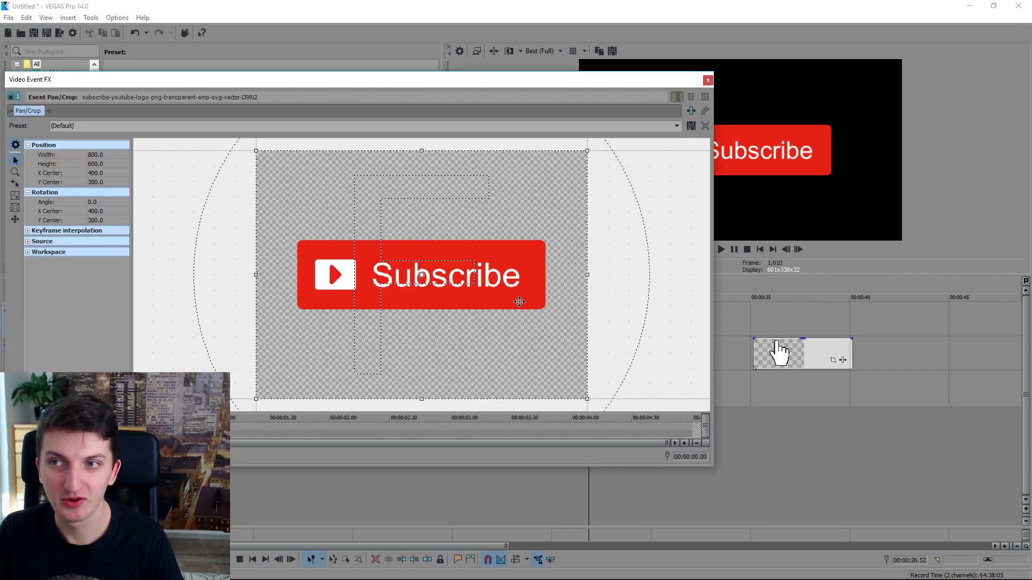
pyautogui.scroll(-2, 566, 193)
pyautogui.scroll(-1, 553, 185)
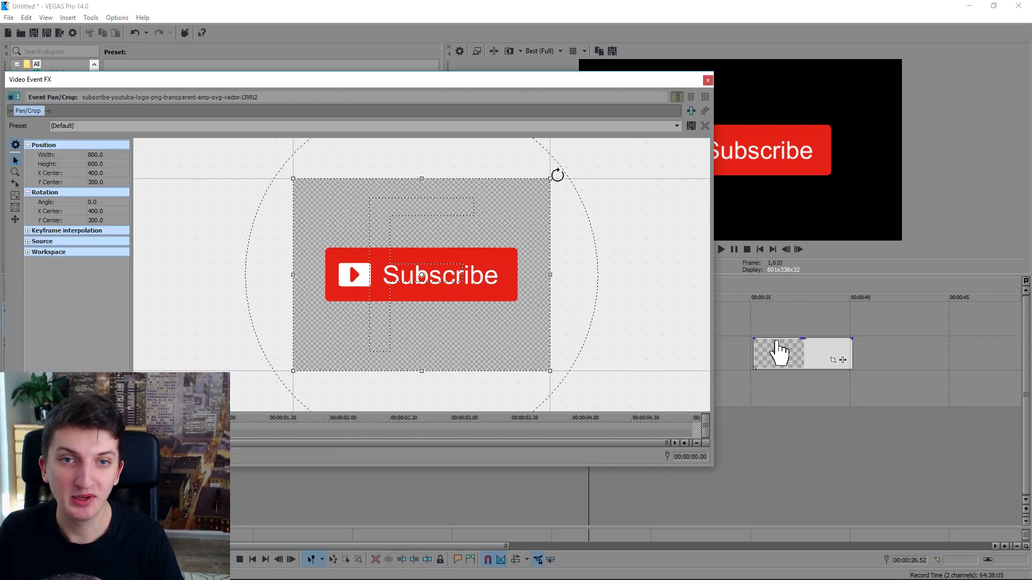
pyautogui.moveTo(551, 178); pyautogui.dragTo(690, 101)
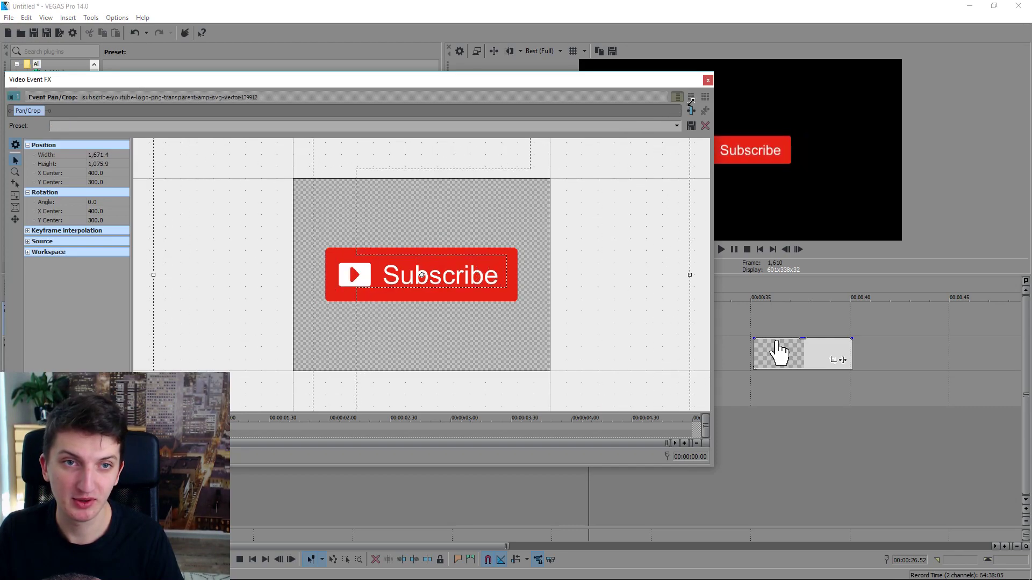
pyautogui.moveTo(390, 345); pyautogui.dragTo(529, 268)
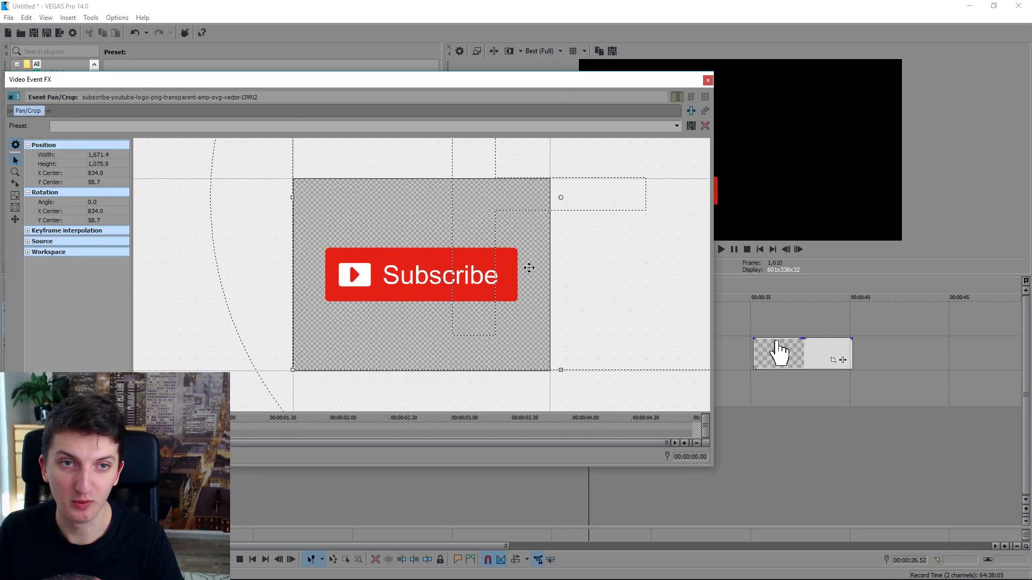
pyautogui.click(708, 80)
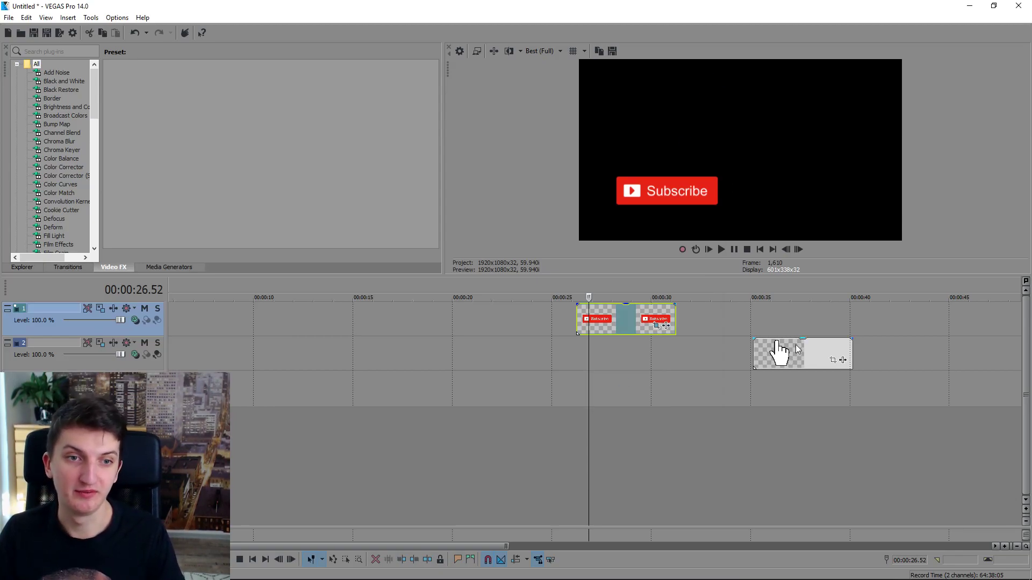
# Put the hand clip on track 1 above the Subscribe clip on track 2, both starting near 0:26
pyautogui.moveTo(797, 349); pyautogui.dragTo(728, 309)
pyautogui.moveTo(627, 324); pyautogui.dragTo(624, 356)
pyautogui.moveTo(714, 322); pyautogui.dragTo(606, 330)
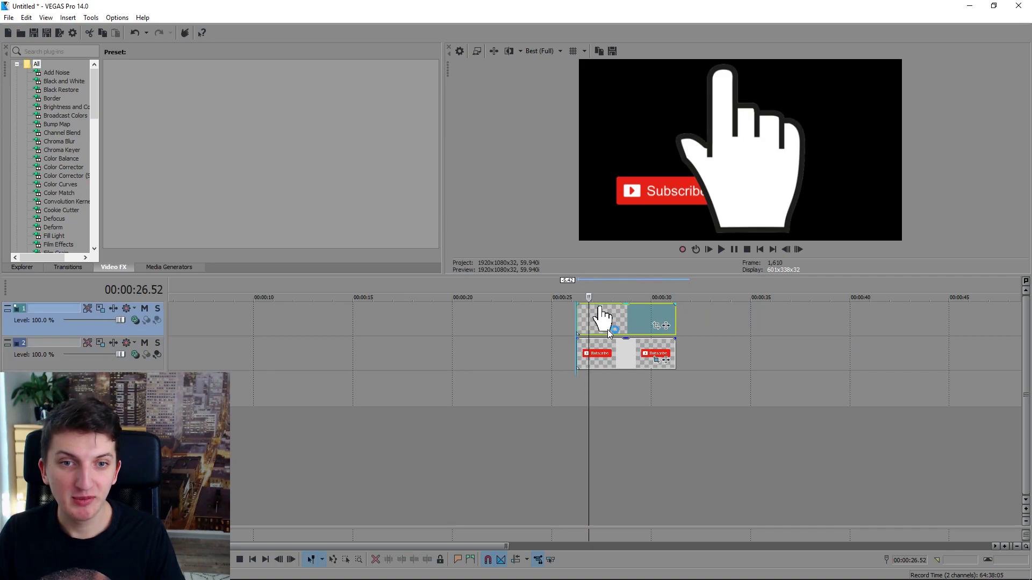
pyautogui.click(656, 326)
# Scale the hand down in Pan/Crop and position it resting on the red Subscribe button
pyautogui.scroll(-2, 581, 301)
pyautogui.scroll(-1, 547, 271)
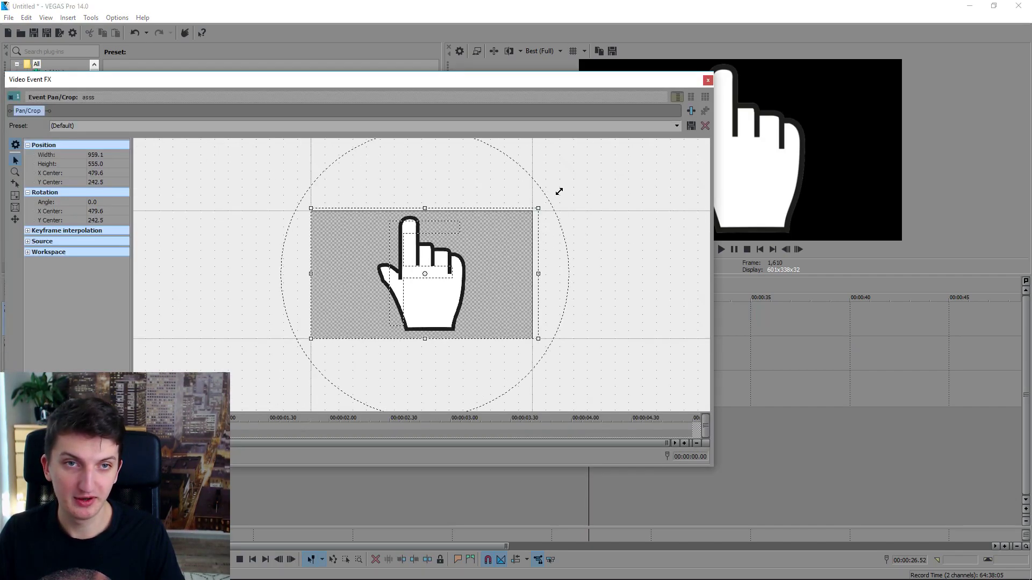
pyautogui.moveTo(559, 191); pyautogui.dragTo(600, 101)
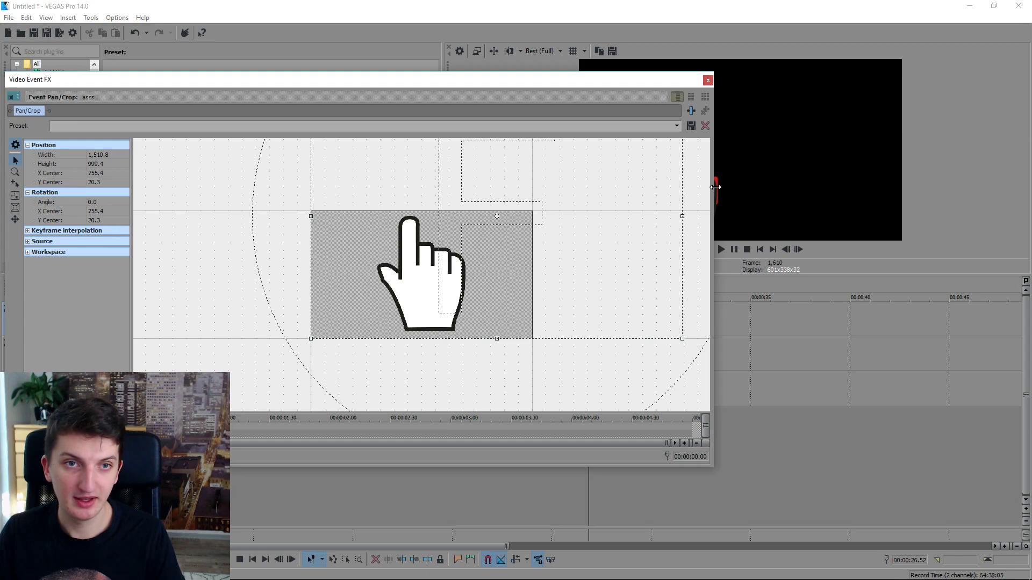
pyautogui.moveTo(716, 187); pyautogui.dragTo(593, 187)
pyautogui.scroll(-2, 394, 279)
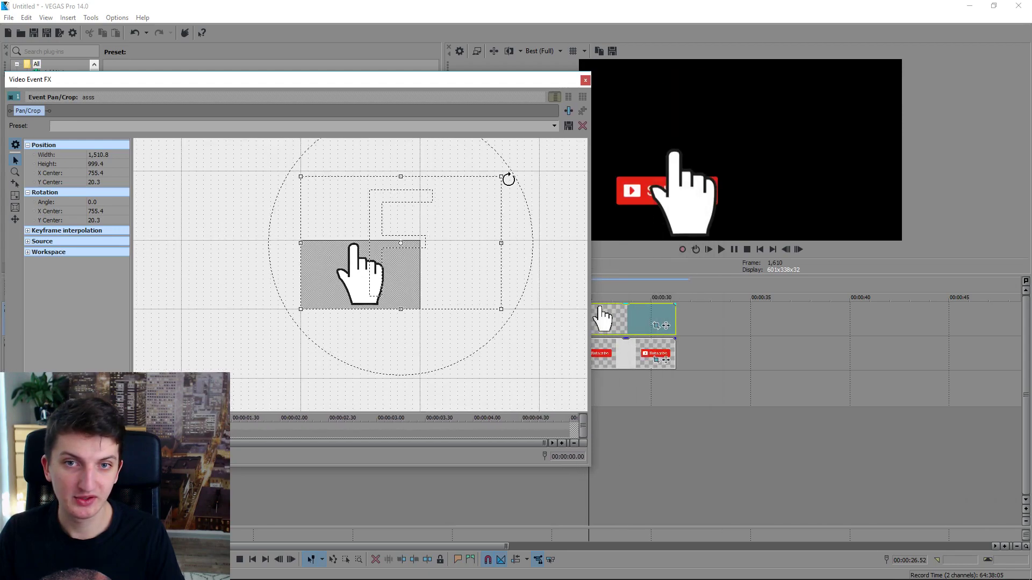
pyautogui.moveTo(501, 176); pyautogui.dragTo(591, 102)
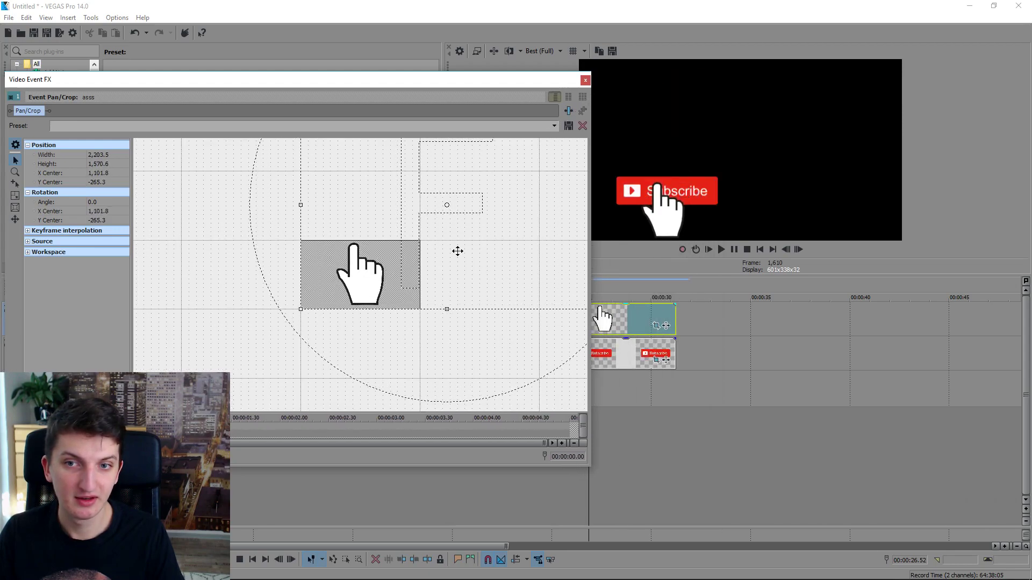
pyautogui.moveTo(457, 251); pyautogui.dragTo(396, 258)
pyautogui.scroll(-2, 396, 267)
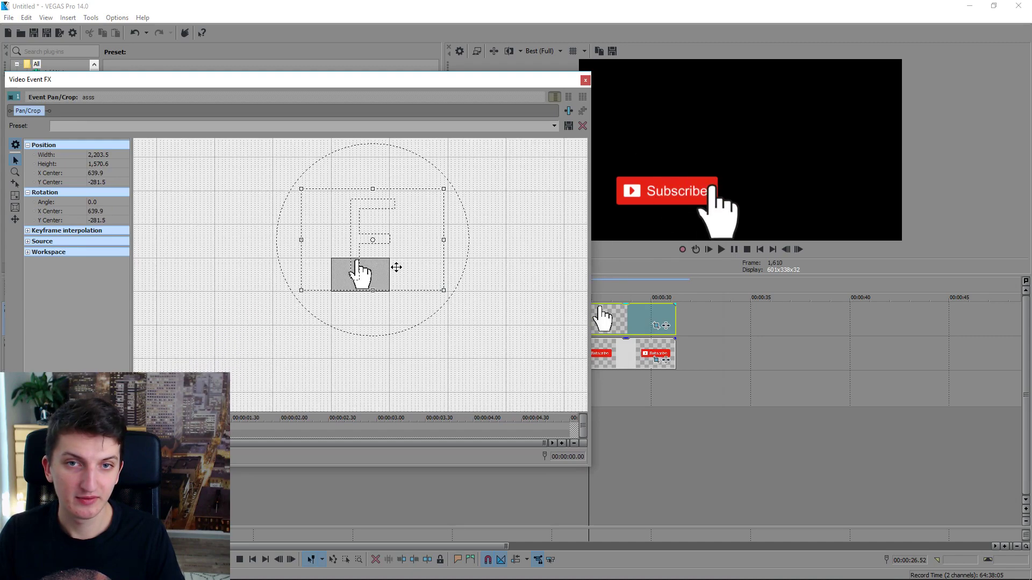
pyautogui.moveTo(445, 188); pyautogui.dragTo(461, 165)
pyautogui.moveTo(407, 229)
pyautogui.mouseDown()
pyautogui.moveTo(401, 239)
pyautogui.moveTo(403, 219)
pyautogui.moveTo(401, 238)
pyautogui.mouseUp()
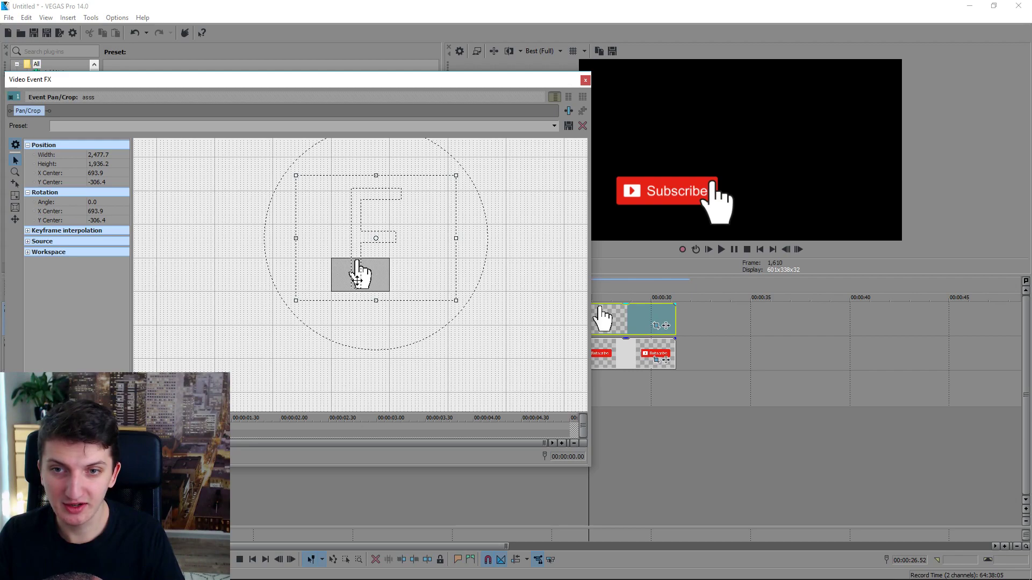
# Keyframe the hand starting out of frame, with a new position at 2.41 seconds
pyautogui.moveTo(357, 280); pyautogui.dragTo(358, 232)
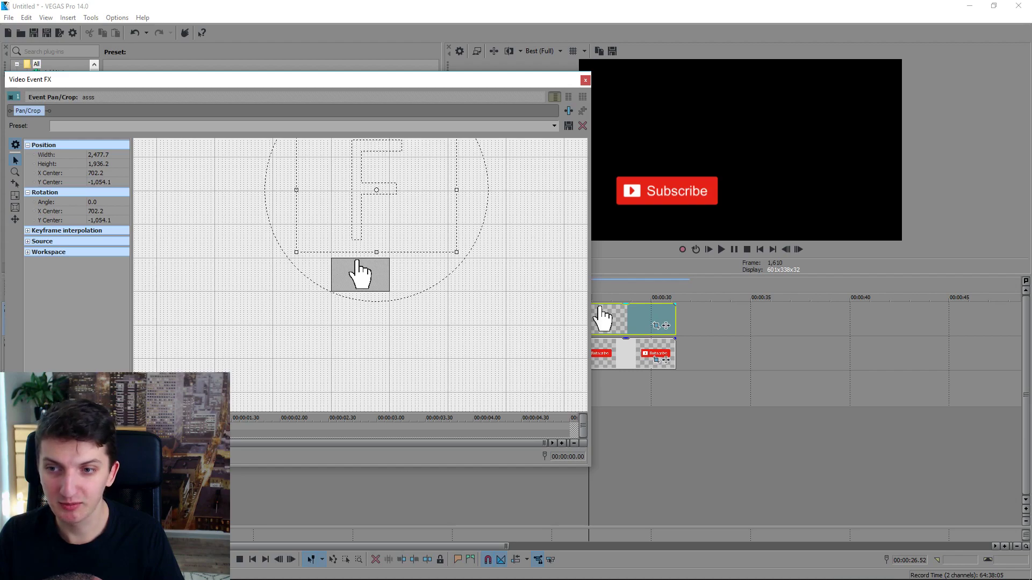
pyautogui.click(346, 428)
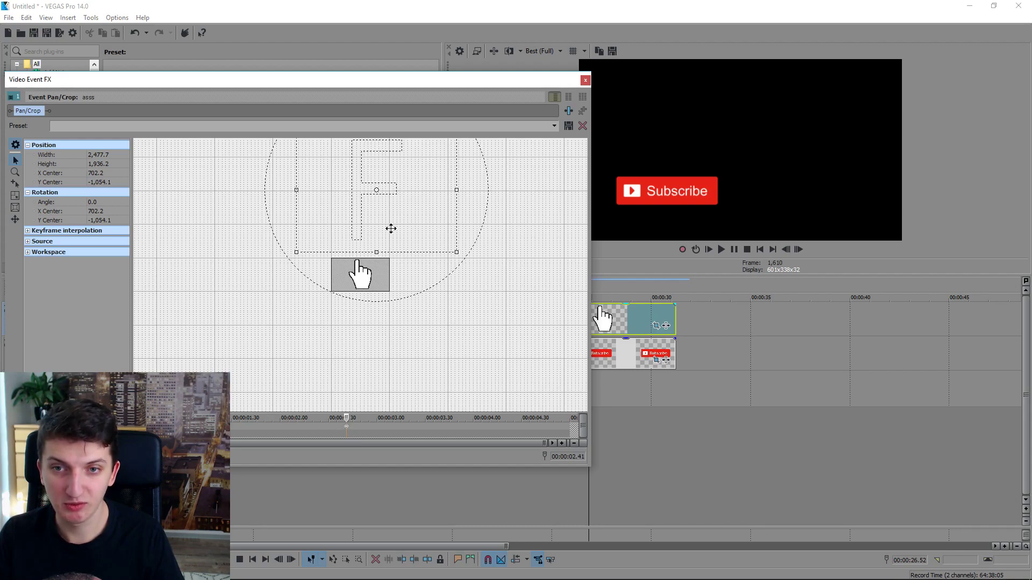
pyautogui.moveTo(391, 229); pyautogui.dragTo(387, 436)
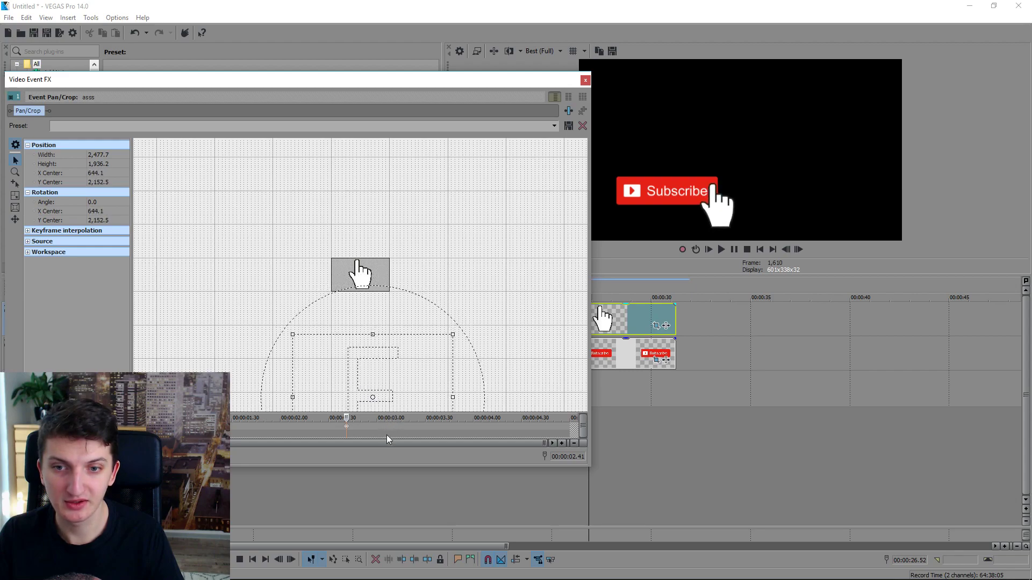
pyautogui.click(587, 80)
# Play back the hand animation from the clip start, then return to the hand's Pan/Crop settings
pyautogui.click(578, 404)
pyautogui.press('space')
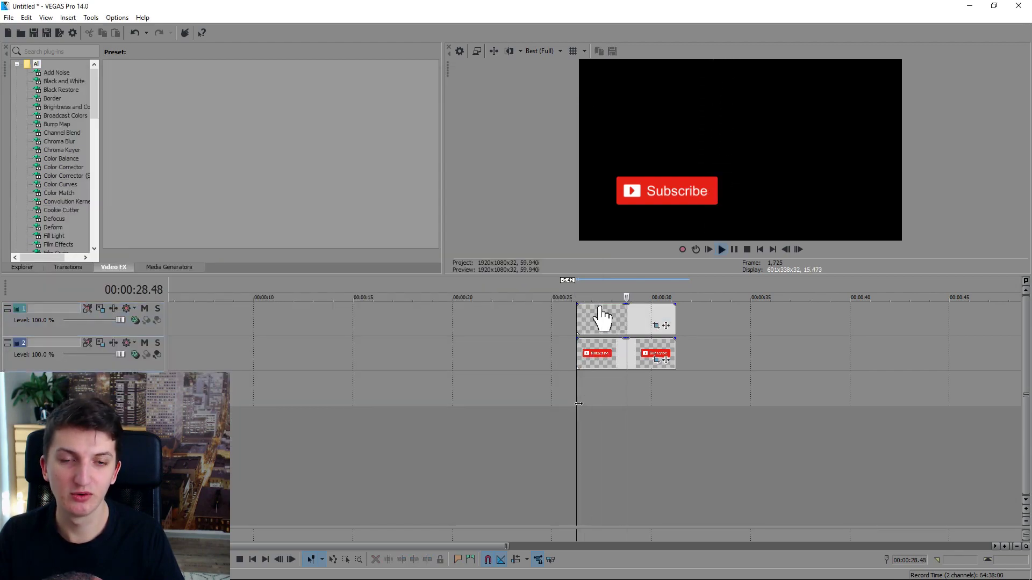
pyautogui.press('space')
pyautogui.press('space')
pyautogui.press('space')
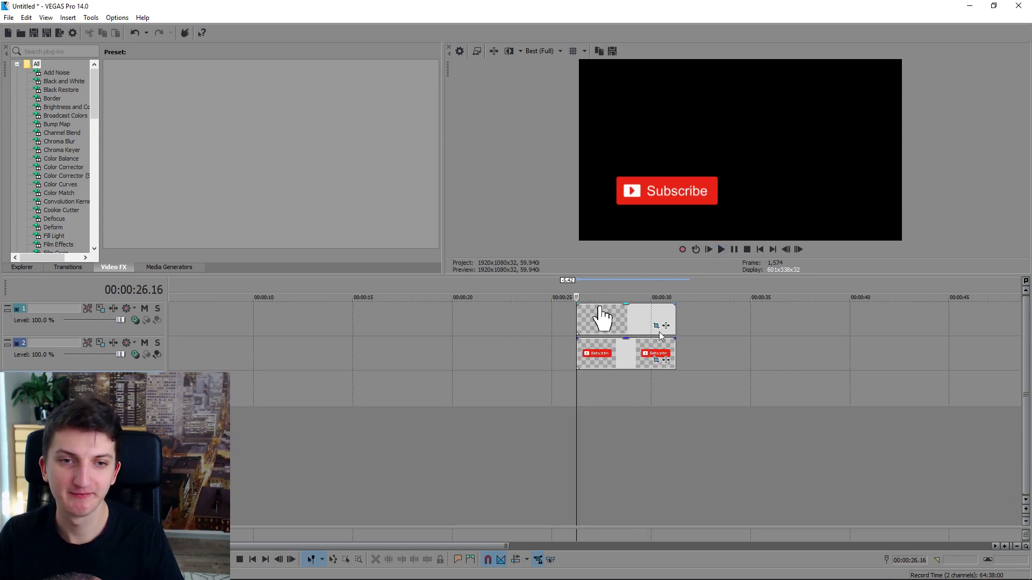
pyautogui.click(657, 326)
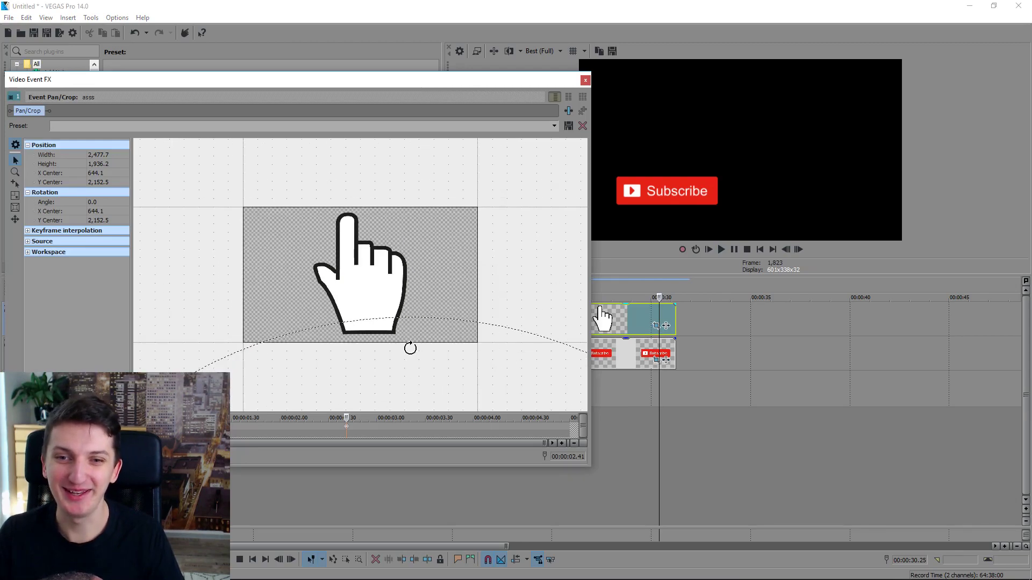
pyautogui.rightClick(410, 348)
# Reset the hand's framing and restrict Pan/Crop movement to the vertical (Y) axis only
pyautogui.click(446, 369)
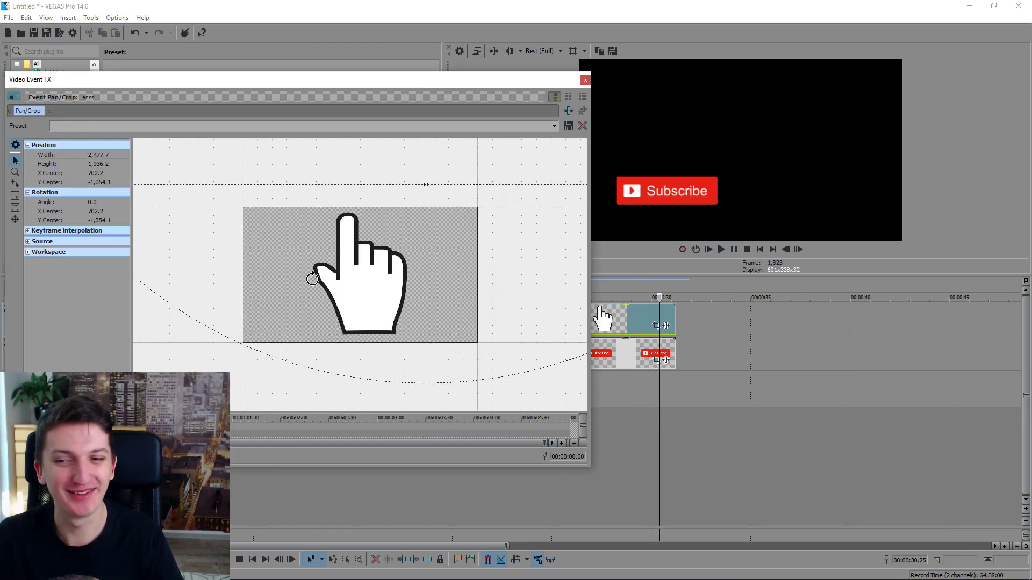
pyautogui.scroll(-2, 343, 301)
pyautogui.scroll(-2, 342, 302)
pyautogui.moveTo(328, 205)
pyautogui.mouseDown()
pyautogui.moveTo(361, 316)
pyautogui.moveTo(366, 200)
pyautogui.moveTo(362, 309)
pyautogui.mouseUp()
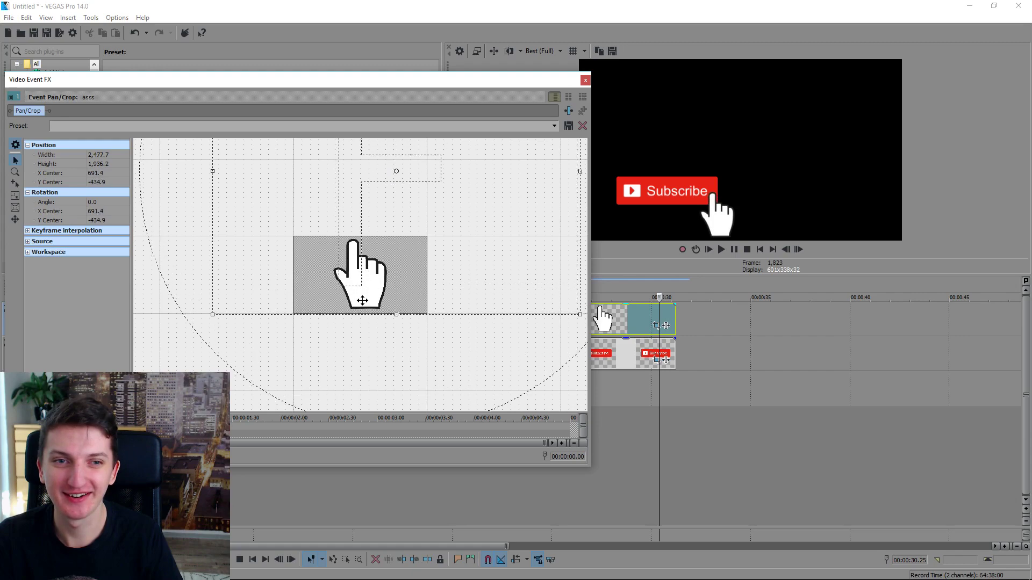
pyautogui.moveTo(362, 309); pyautogui.dragTo(364, 221)
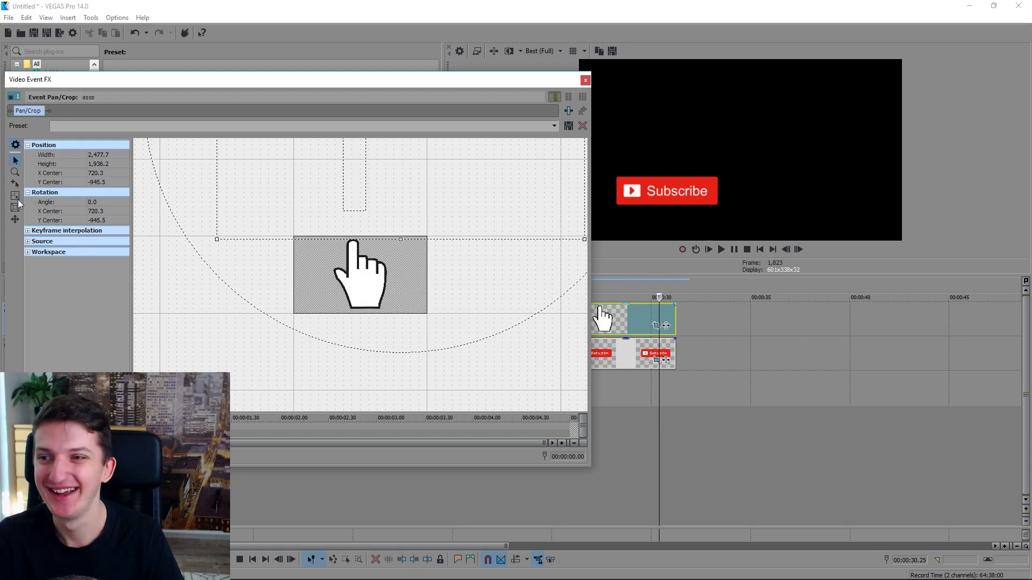
pyautogui.moveTo(207, 79); pyautogui.dragTo(633, 66)
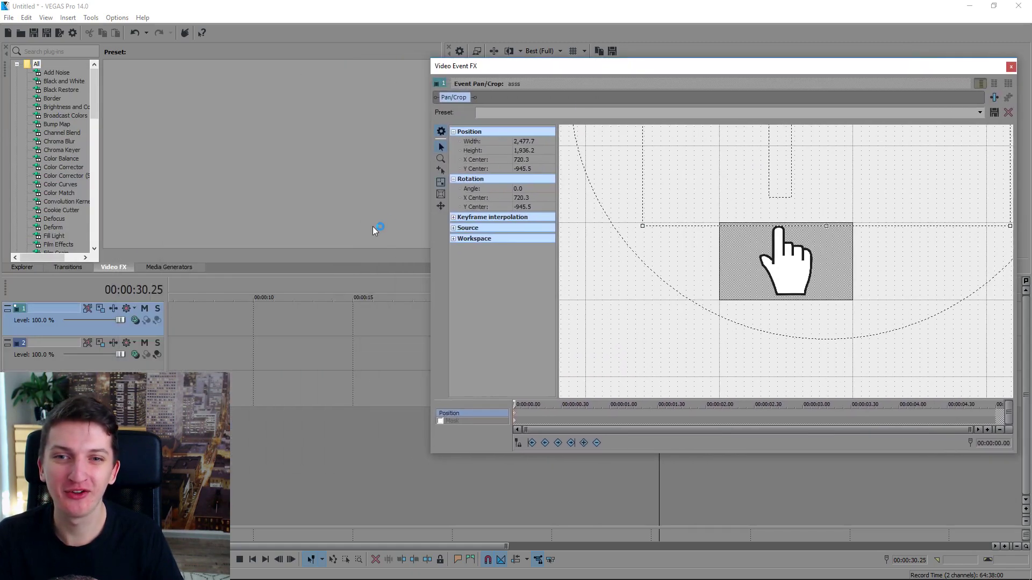
pyautogui.click(441, 206)
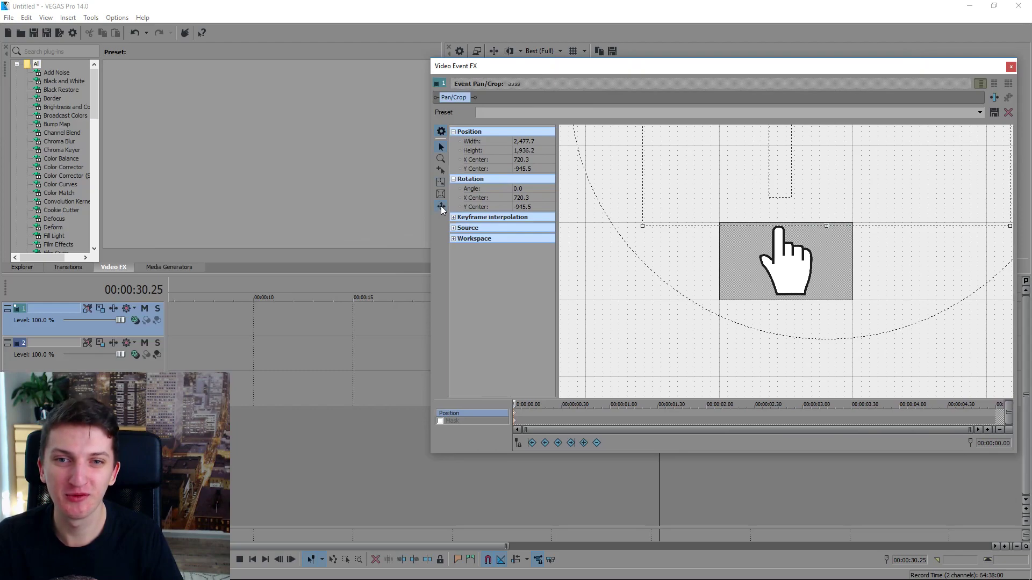
pyautogui.click(441, 206)
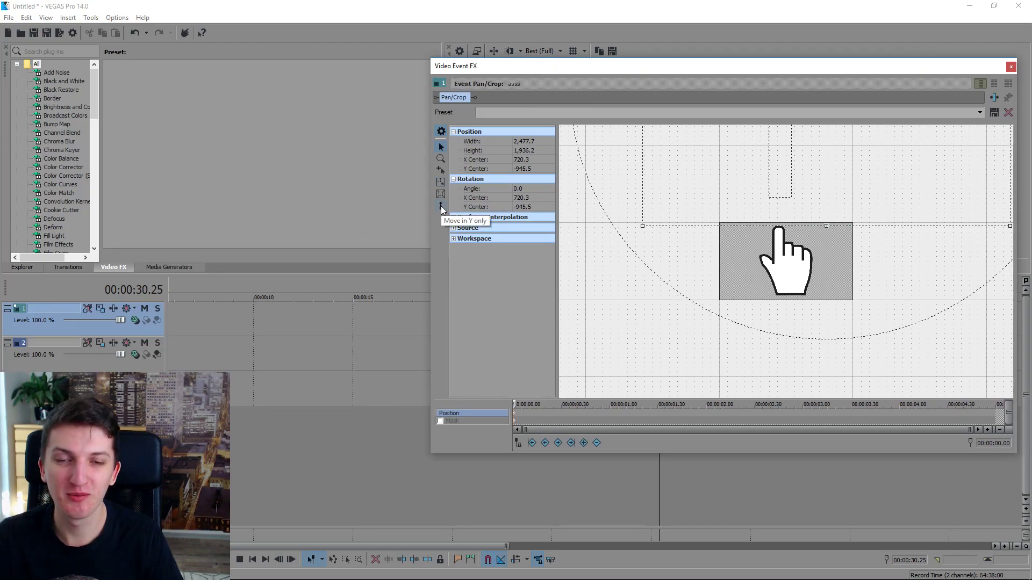
# Start the hand out of frame and keyframe it onto the Subscribe button at about 3 seconds
pyautogui.moveTo(760, 186)
pyautogui.mouseDown()
pyautogui.moveTo(761, 261)
pyautogui.moveTo(734, 249)
pyautogui.mouseUp()
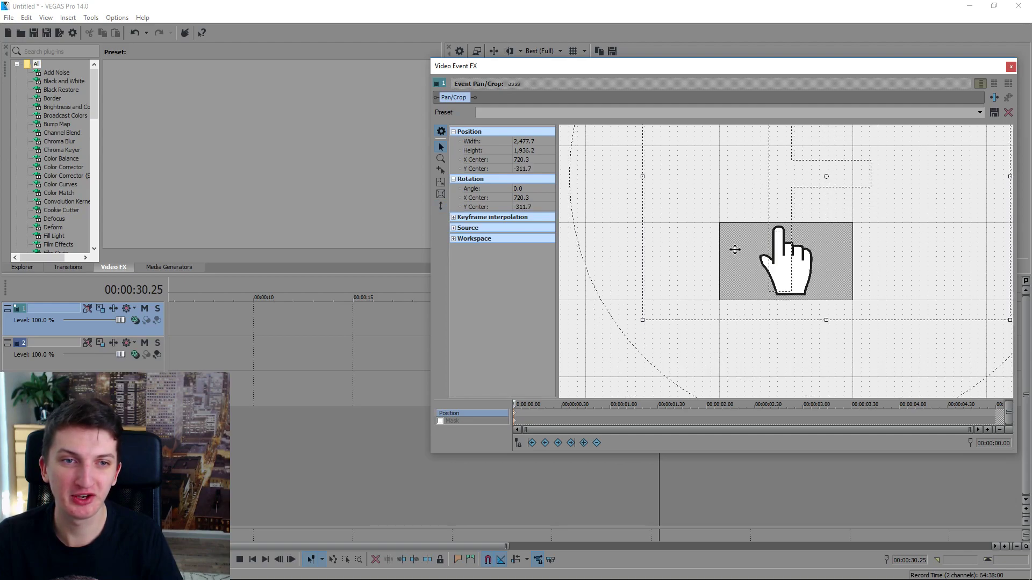
pyautogui.moveTo(735, 249); pyautogui.dragTo(704, 154)
pyautogui.moveTo(673, 66); pyautogui.dragTo(280, 36)
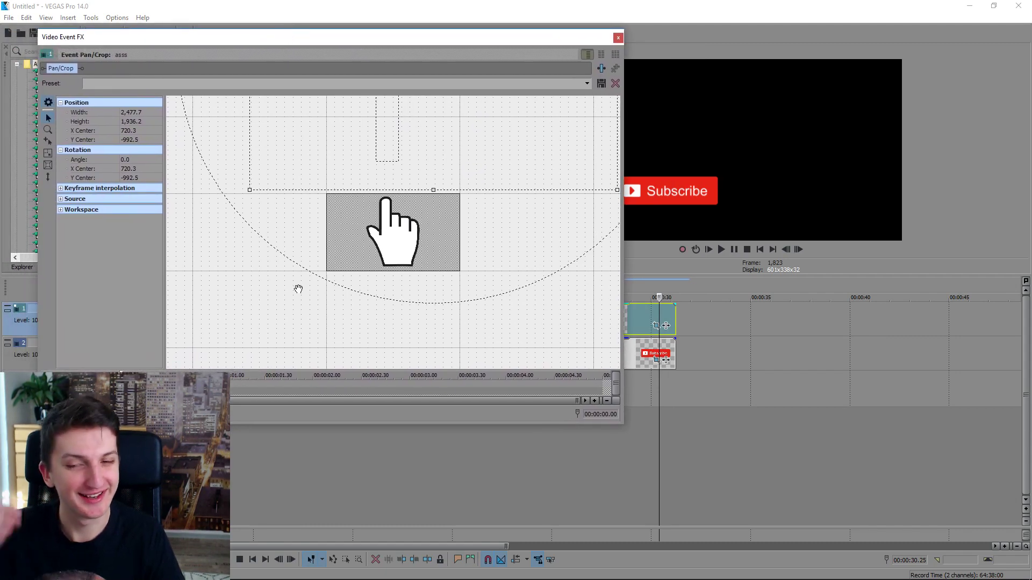
pyautogui.moveTo(437, 207)
pyautogui.mouseDown()
pyautogui.moveTo(450, 362)
pyautogui.moveTo(448, 144)
pyautogui.moveTo(467, 253)
pyautogui.moveTo(465, 144)
pyautogui.mouseUp()
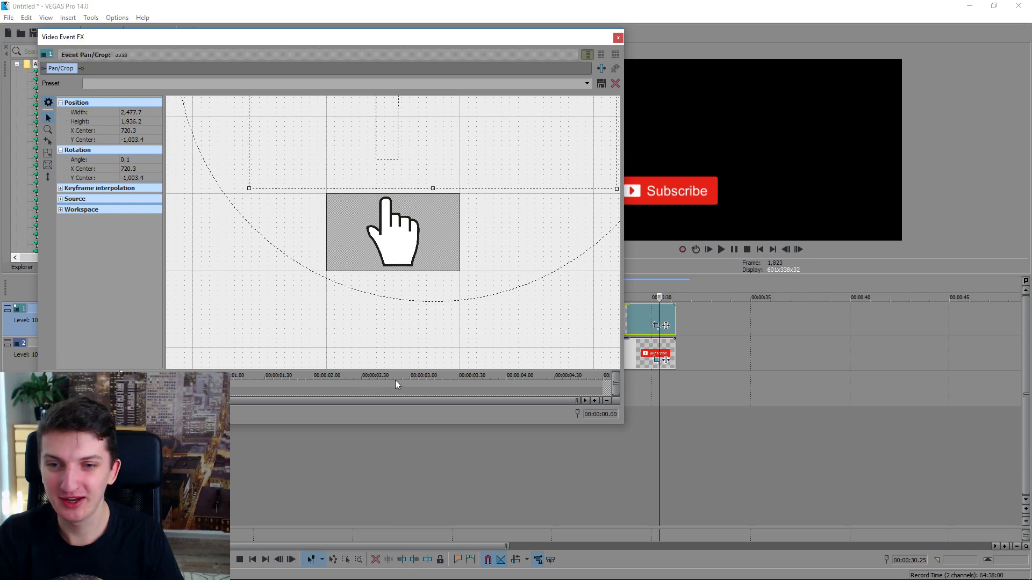
pyautogui.doubleClick(418, 385)
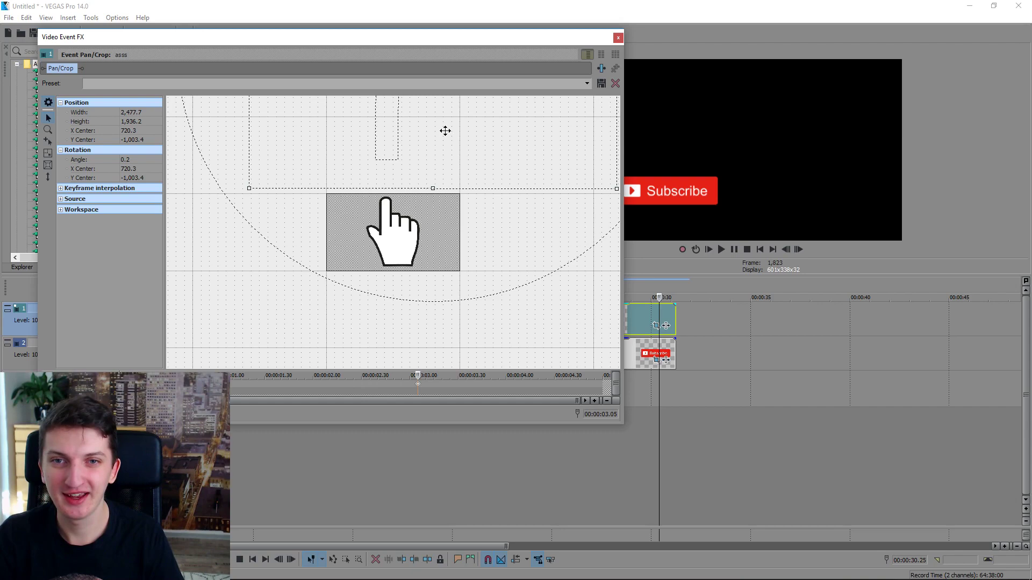
pyautogui.moveTo(445, 131); pyautogui.dragTo(442, 219)
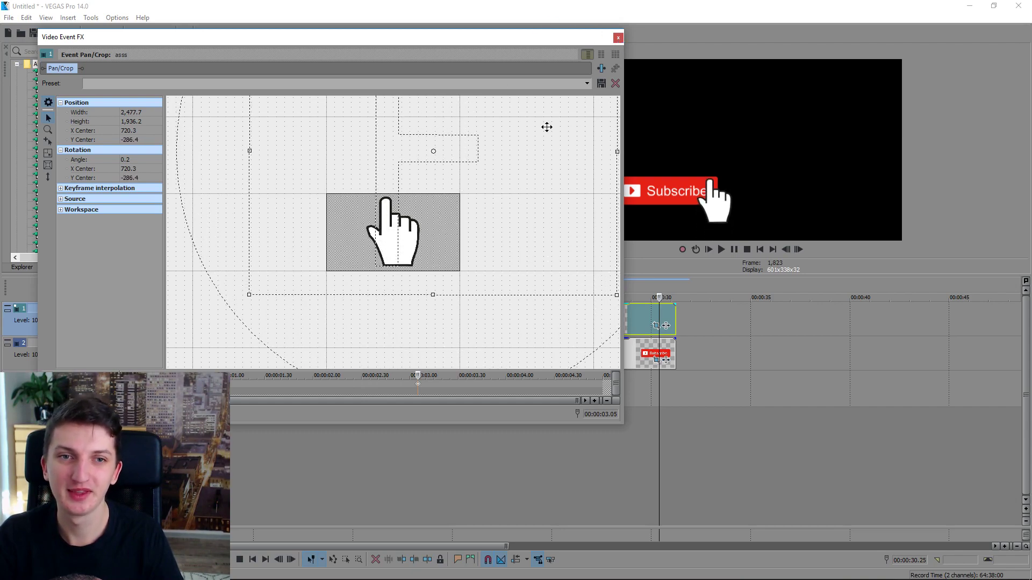
pyautogui.click(618, 37)
# Preview the hand animation and review its Pan/Crop settings again
pyautogui.click(580, 375)
pyautogui.press('space')
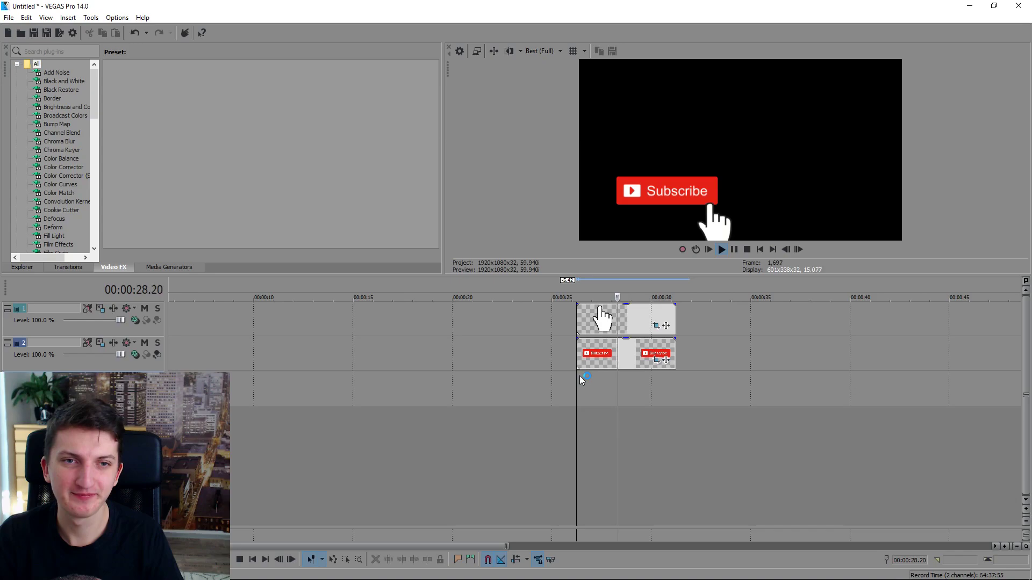
pyautogui.press('space')
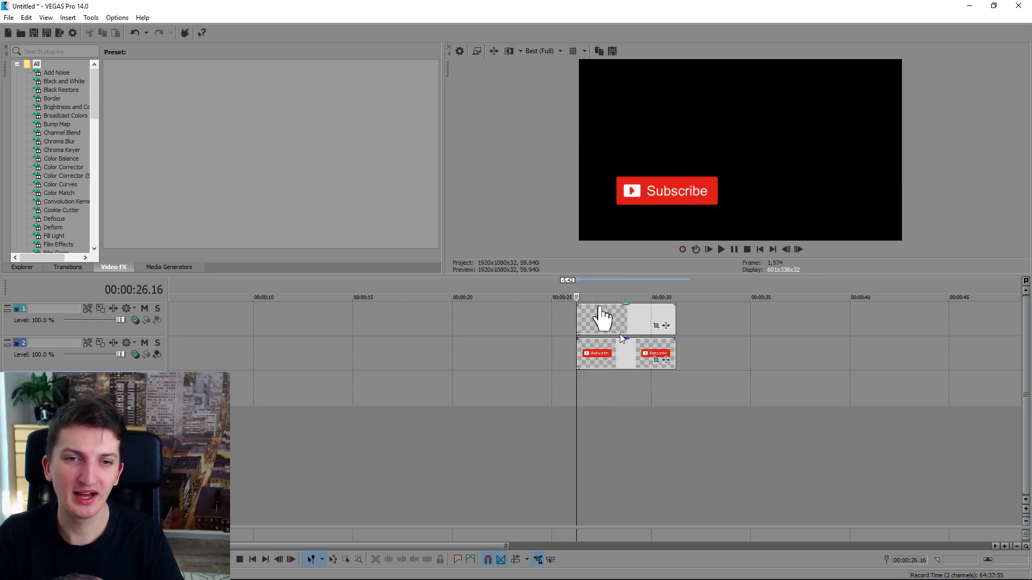
pyautogui.click(656, 326)
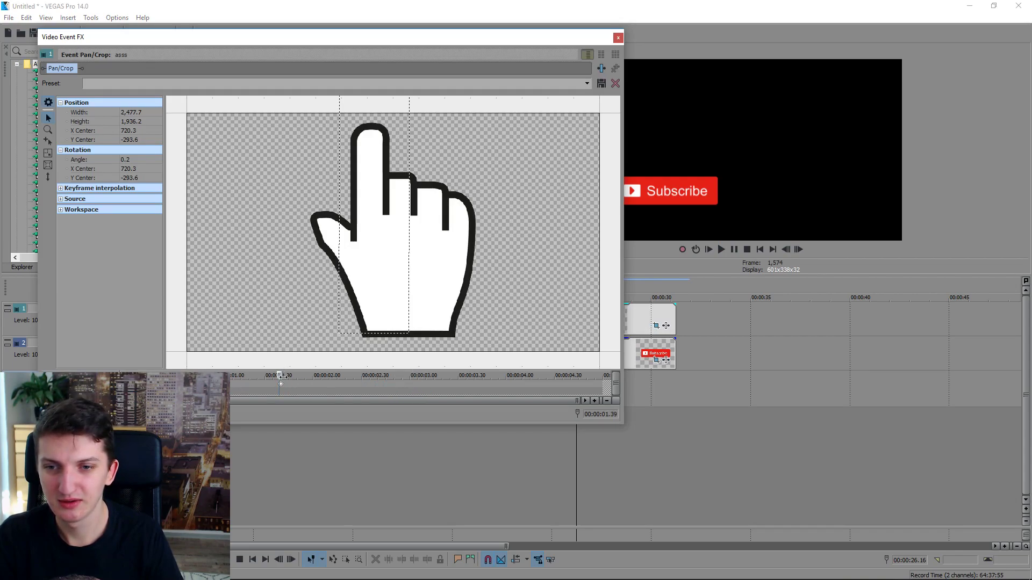
pyautogui.click(618, 38)
# Trim the hand and Subscribe clips to end together before 0:30 and place the click sound
pyautogui.moveTo(673, 317); pyautogui.dragTo(651, 318)
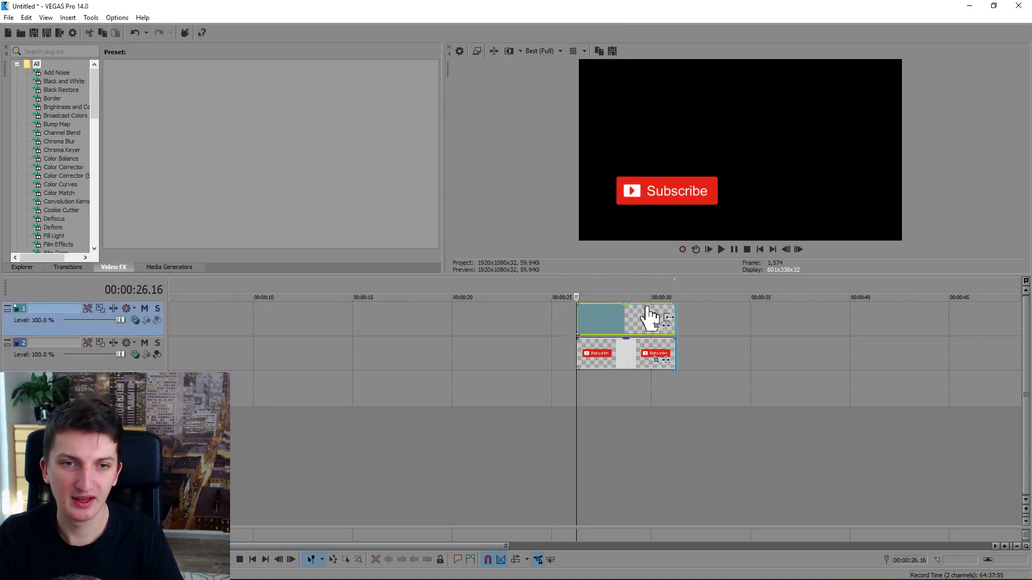
pyautogui.moveTo(676, 351); pyautogui.dragTo(650, 352)
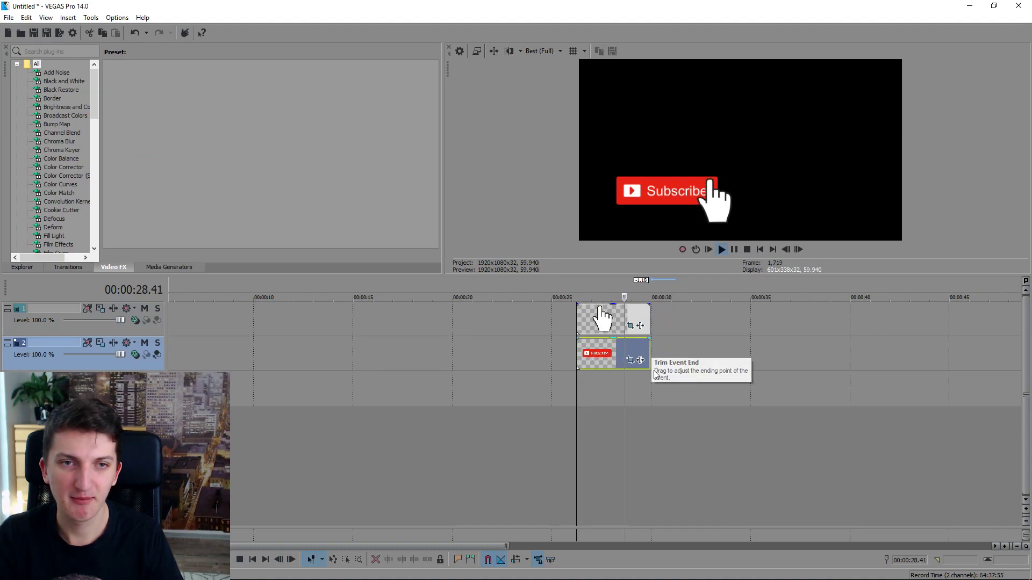
pyautogui.click(522, 350)
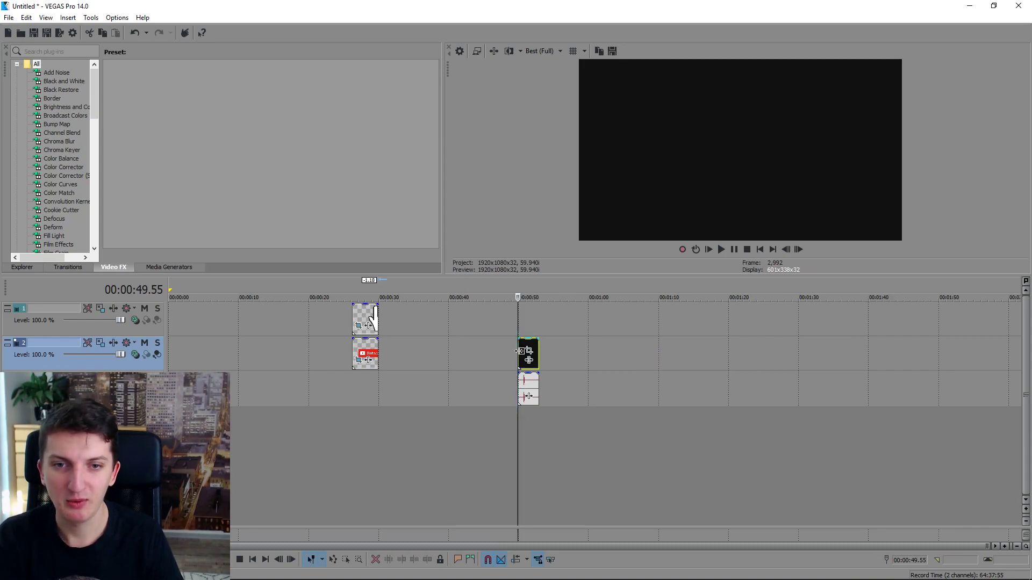
# Delete the sound event's video part and move its audio to about 28.5 s
pyautogui.press('Delete')
pyautogui.moveTo(527, 392); pyautogui.dragTo(390, 392)
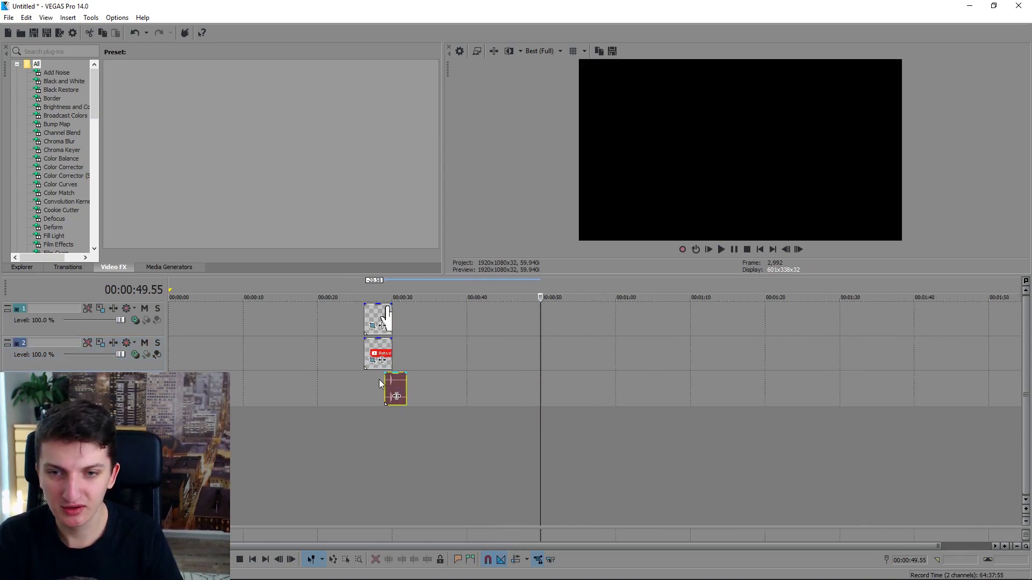
pyautogui.scroll(2, 438, 384)
pyautogui.click(385, 387)
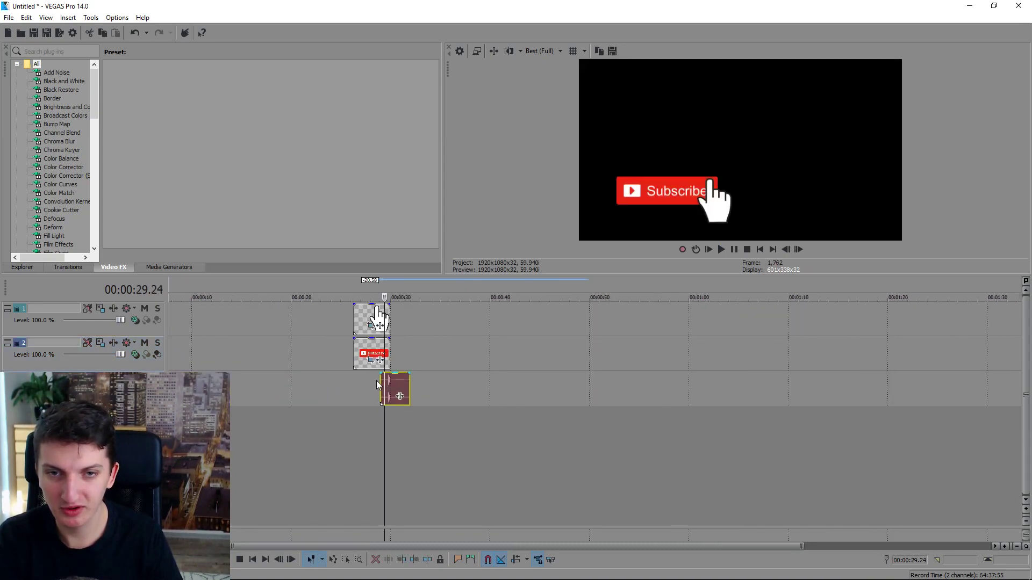
# Preview the animation with the click sound from just before the click
pyautogui.scroll(4, 430, 374)
pyautogui.click(555, 395)
pyautogui.click(524, 398)
pyautogui.press('space')
pyautogui.press('space')
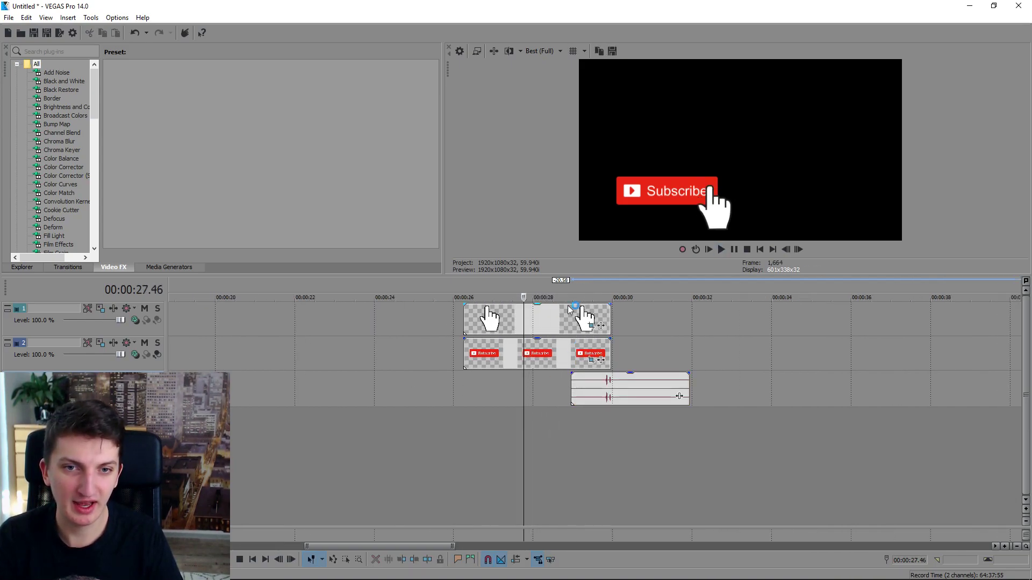
# Trim the click sound's silent start and snap it to the hand's press frame
pyautogui.click(572, 332)
pyautogui.moveTo(572, 389); pyautogui.dragTo(602, 389)
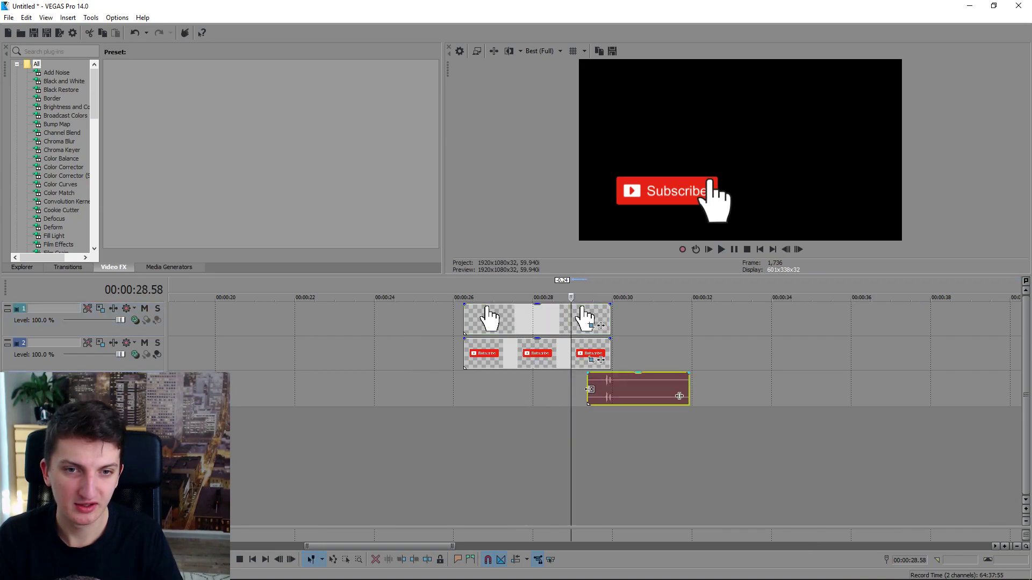
pyautogui.moveTo(668, 385); pyautogui.dragTo(587, 386)
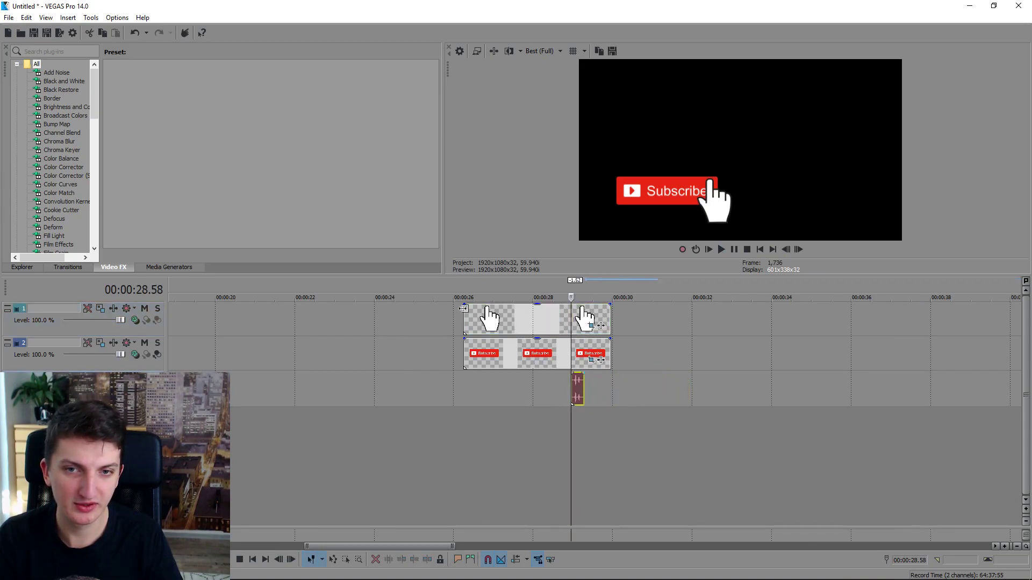
pyautogui.click(464, 312)
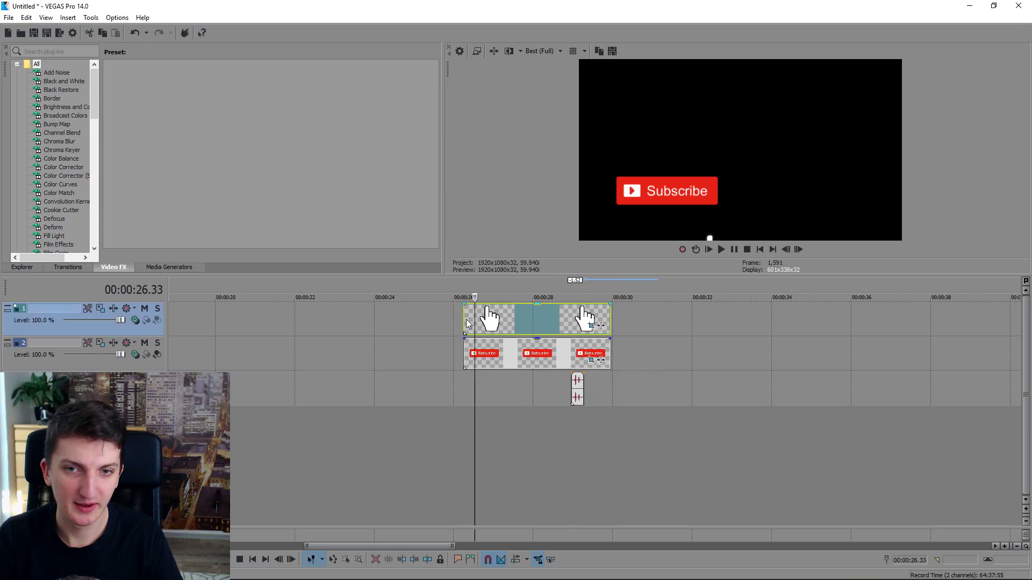
# Apply the default Cross Effect preset to the track 2 Subscribe clip's start and close Video Event FX
pyautogui.click(470, 355)
pyautogui.click(59, 268)
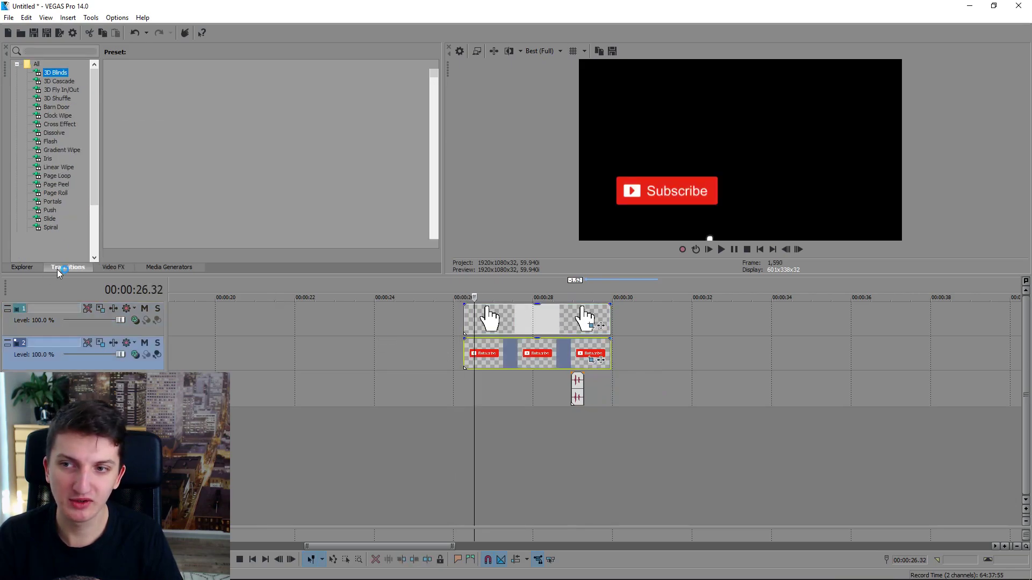
pyautogui.click(59, 124)
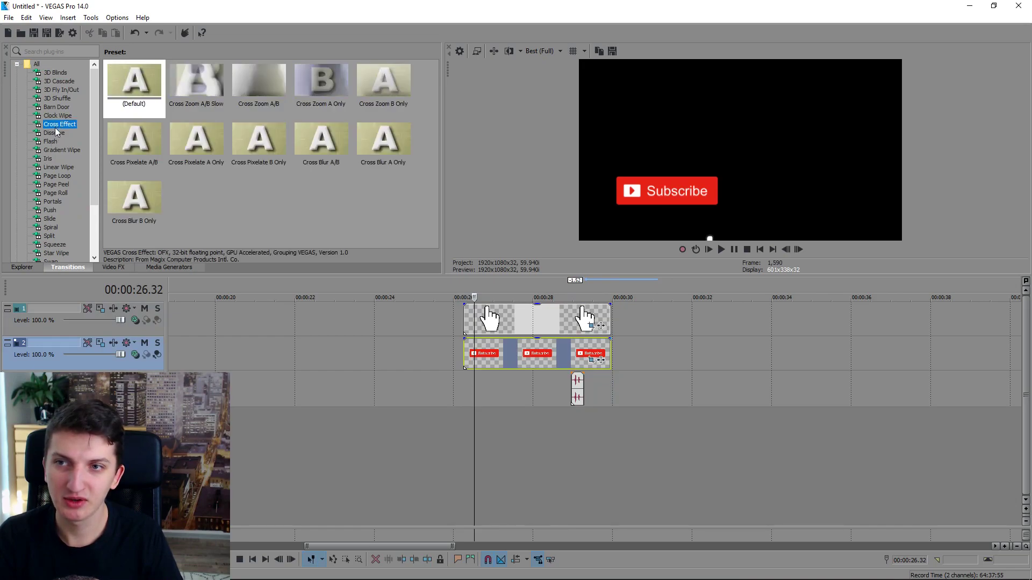
pyautogui.moveTo(134, 83); pyautogui.dragTo(490, 336)
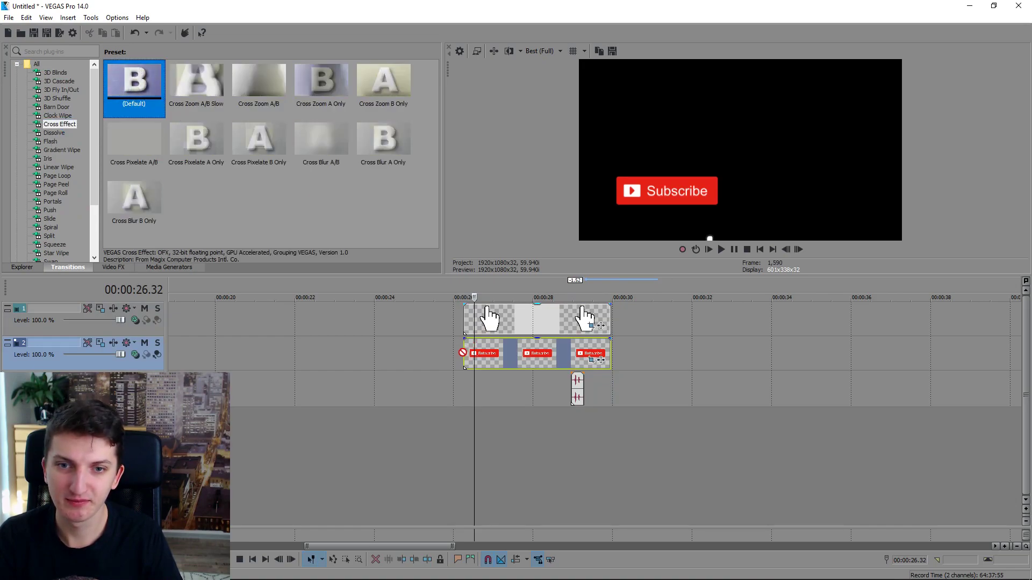
pyautogui.moveTo(464, 364); pyautogui.dragTo(466, 364)
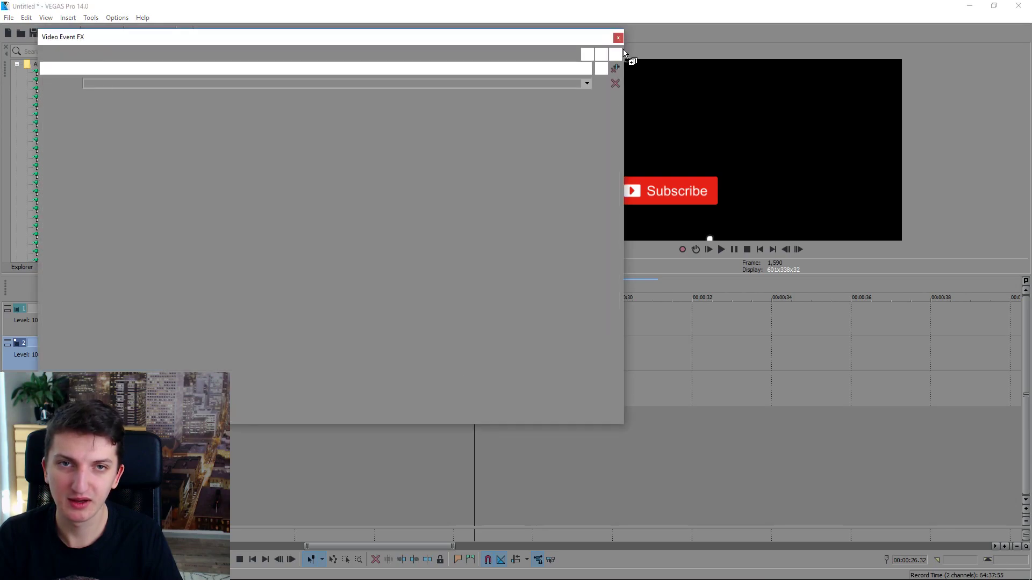
pyautogui.click(618, 39)
pyautogui.click(463, 395)
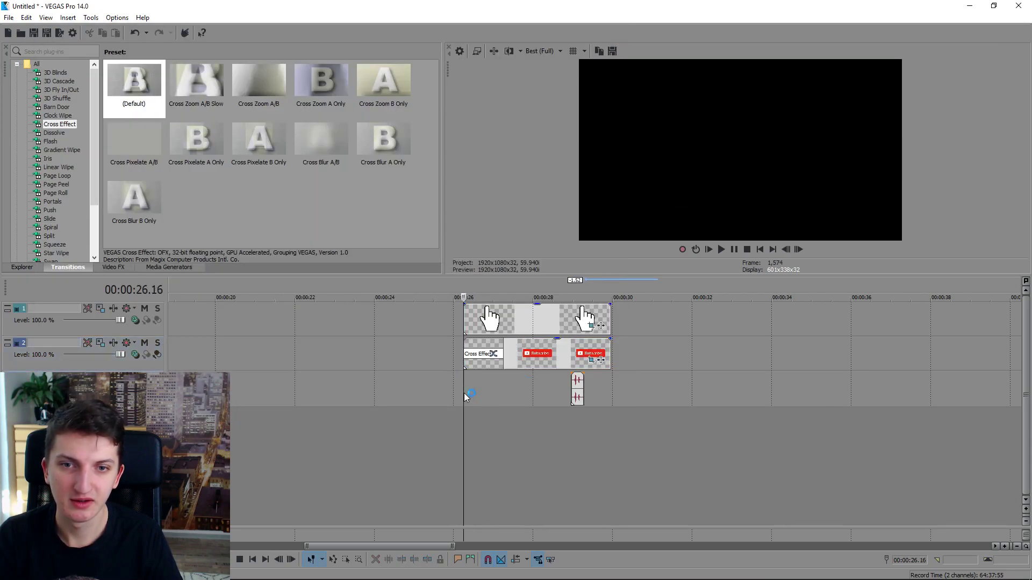
pyautogui.press('space')
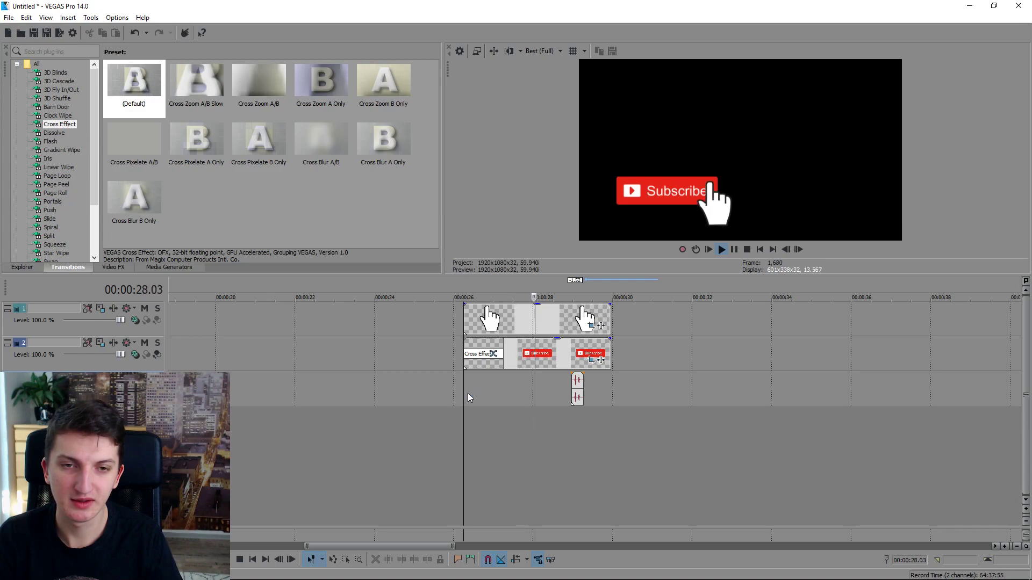
pyautogui.press('space')
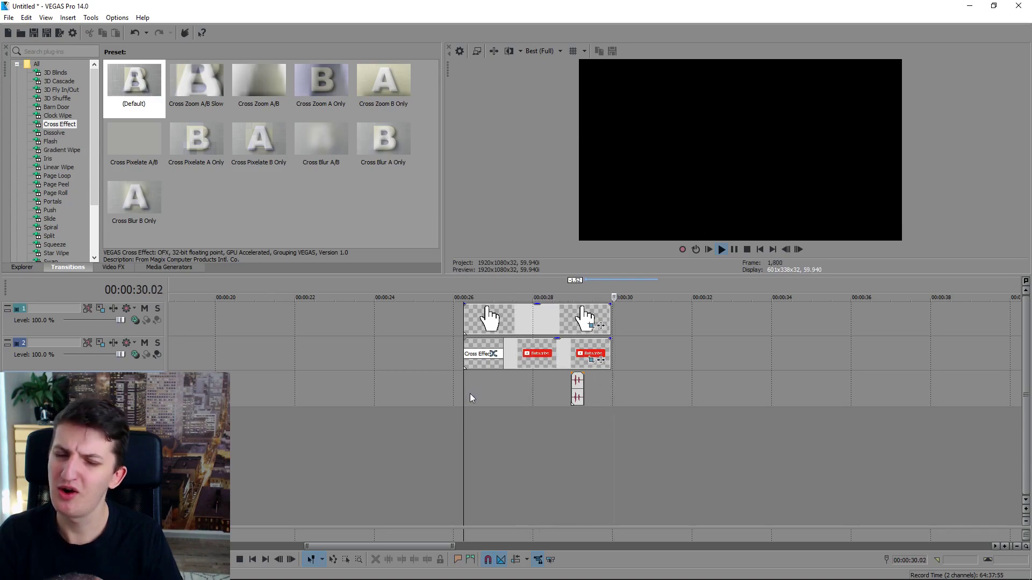
pyautogui.press('space')
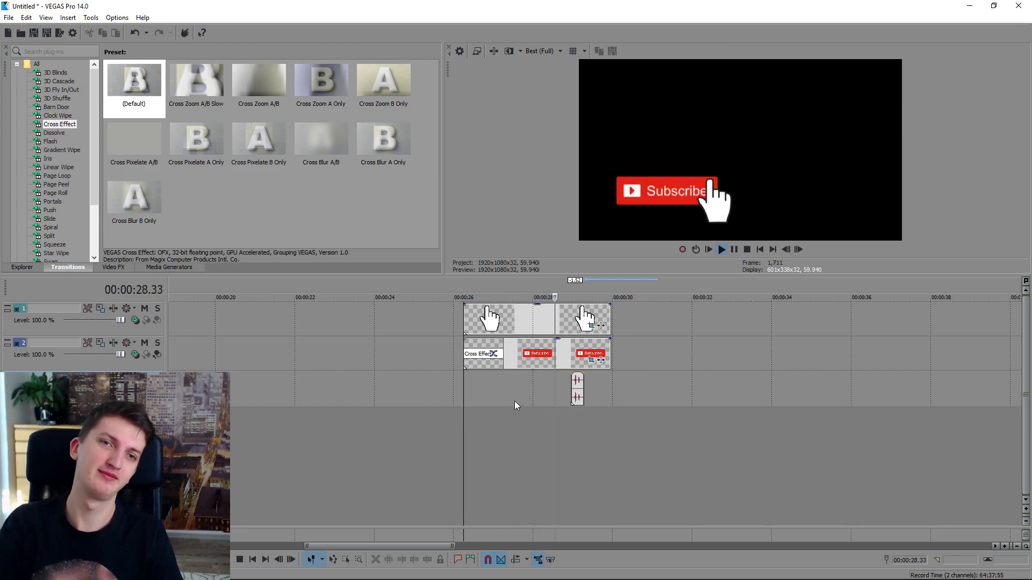
pyautogui.press('space')
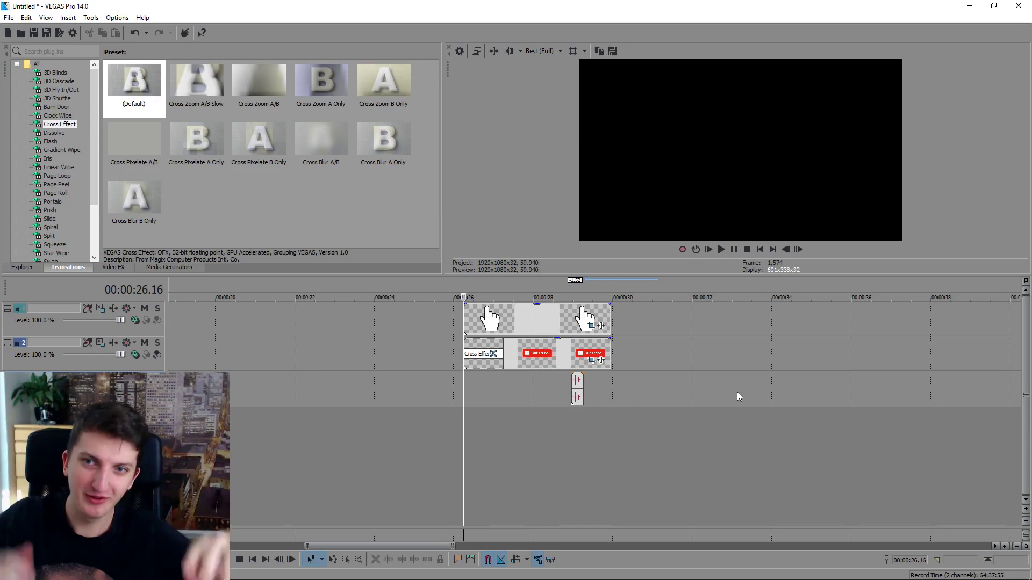
pyautogui.press('space')
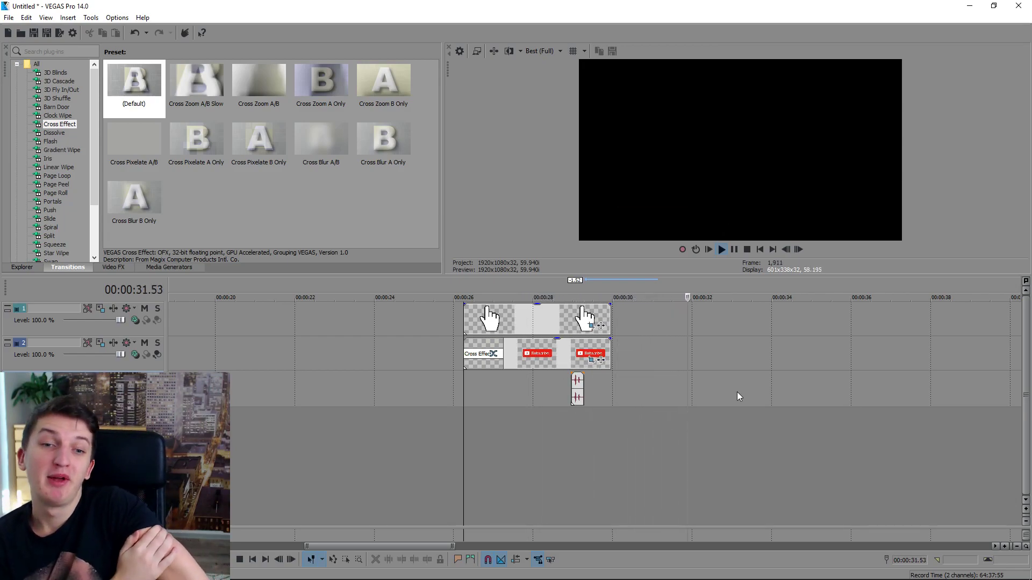
pyautogui.press('space')
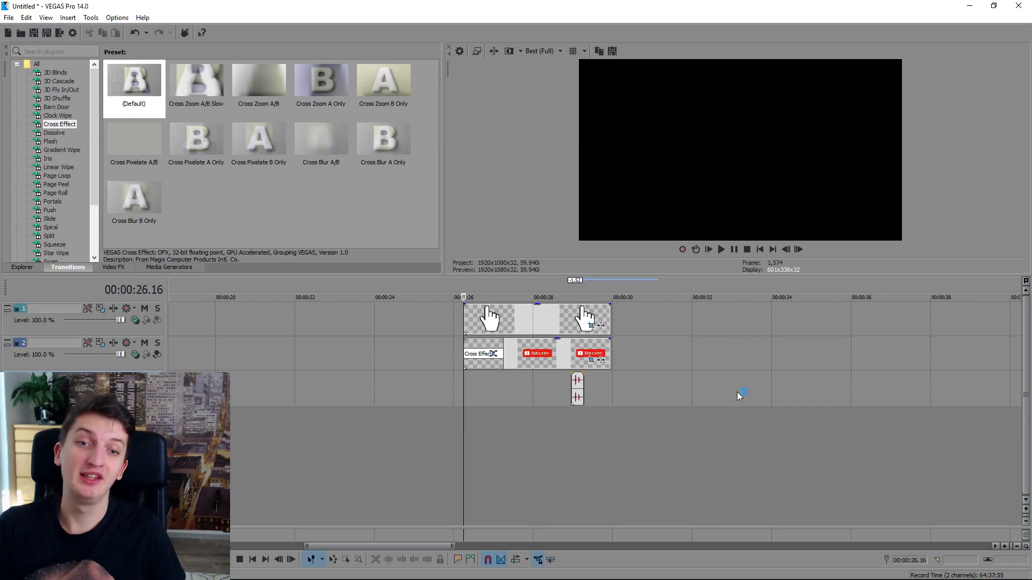
pyautogui.press('space')
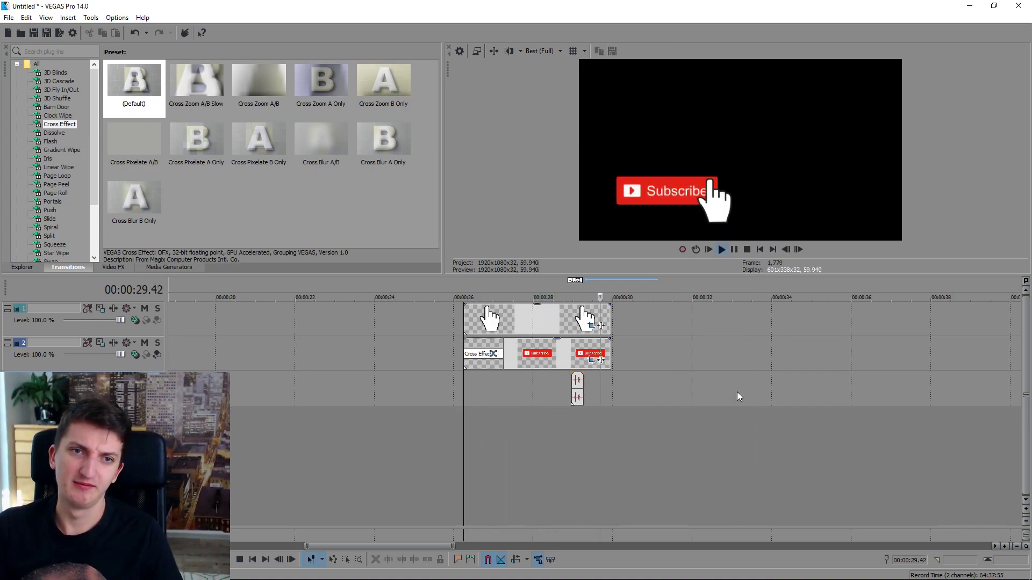
pyautogui.press('space')
pyautogui.click(575, 465)
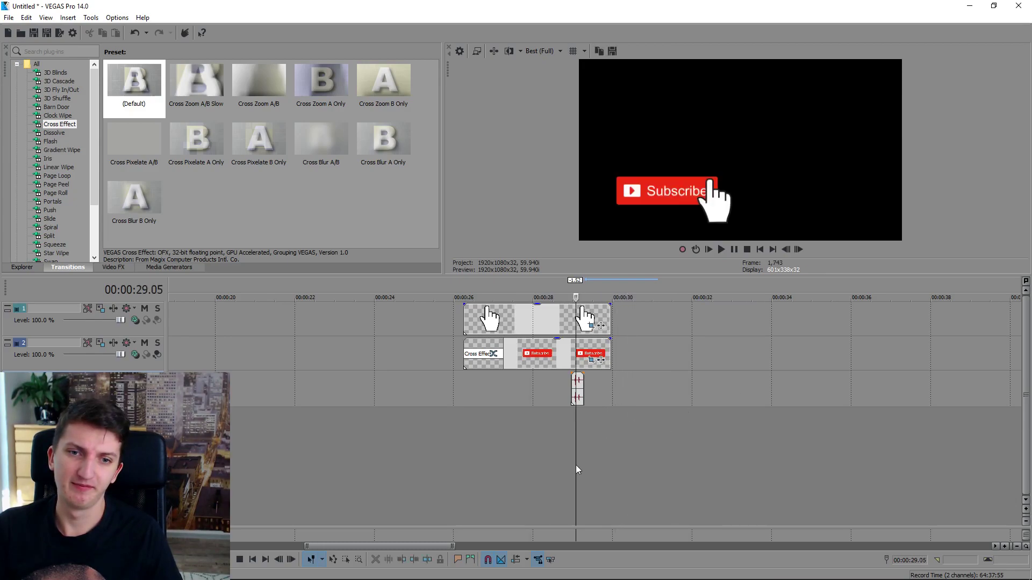
pyautogui.click(601, 449)
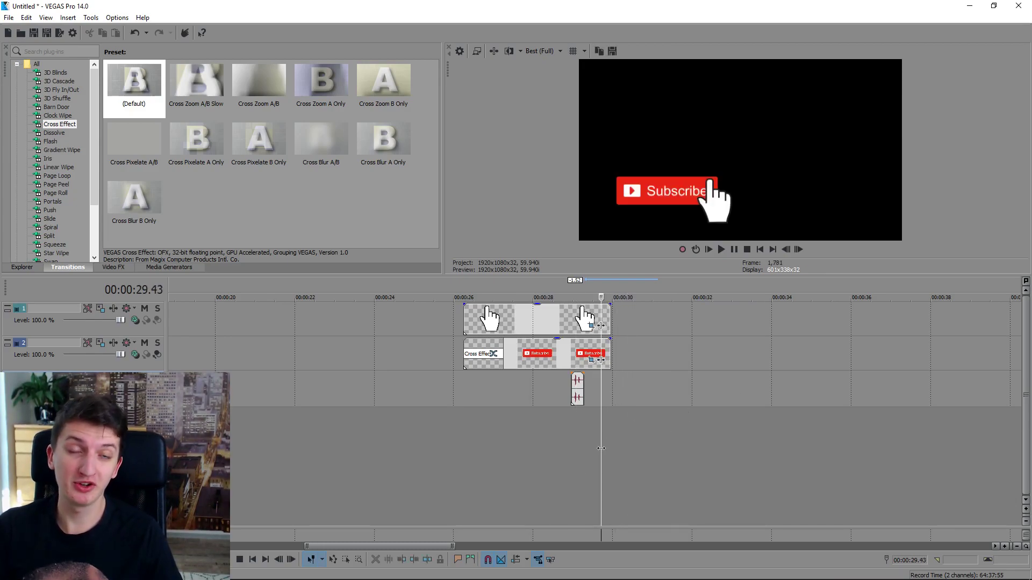